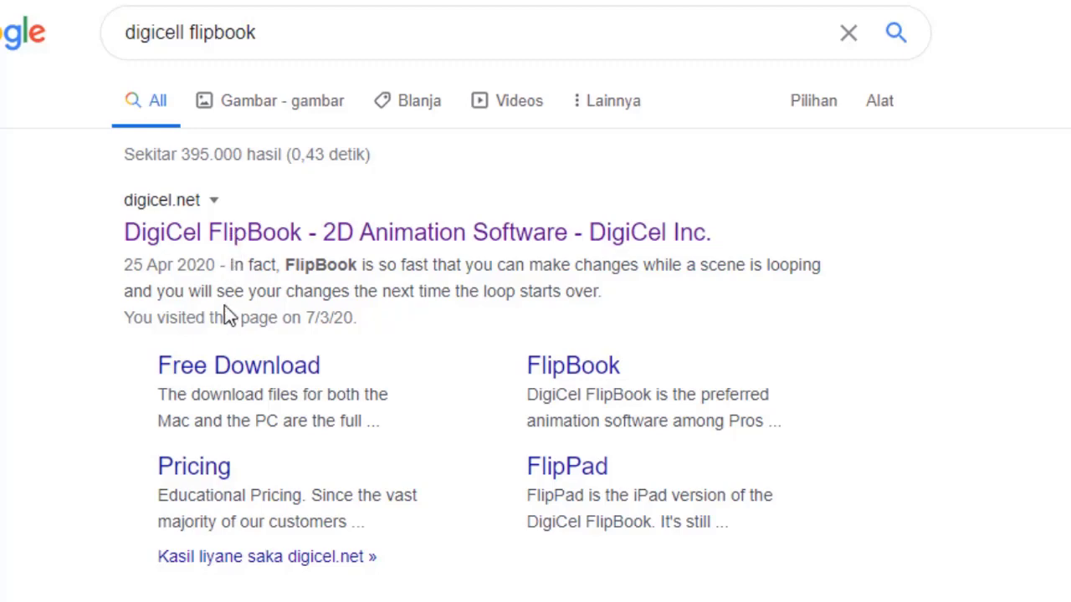
Download the FlipBook installer SETUPFB694.exe to the Desktop through IDM, then close Chrome
left_click(243, 384)
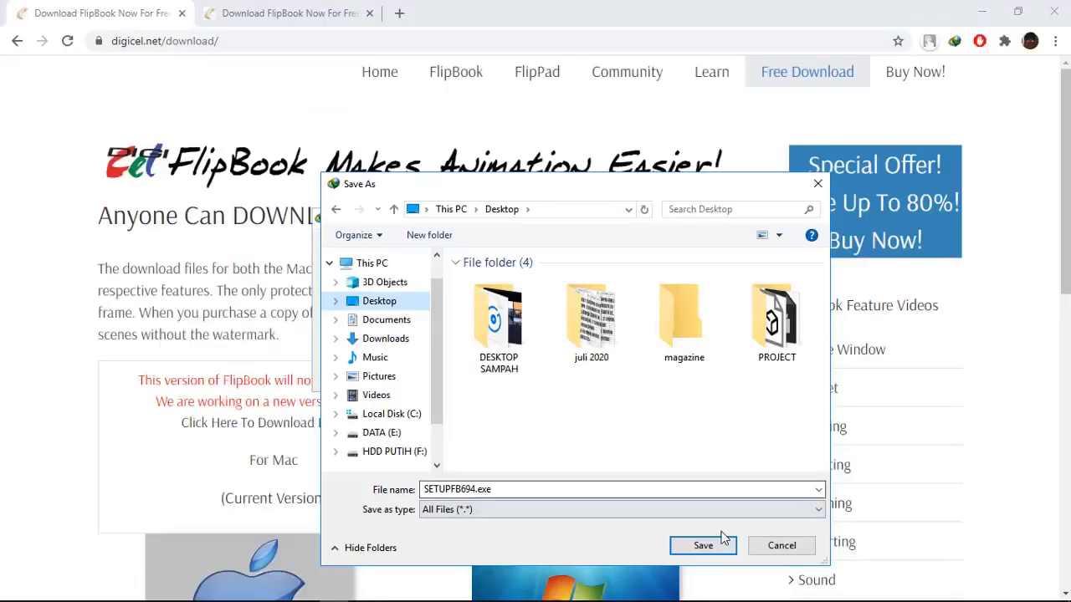
left_click(705, 548)
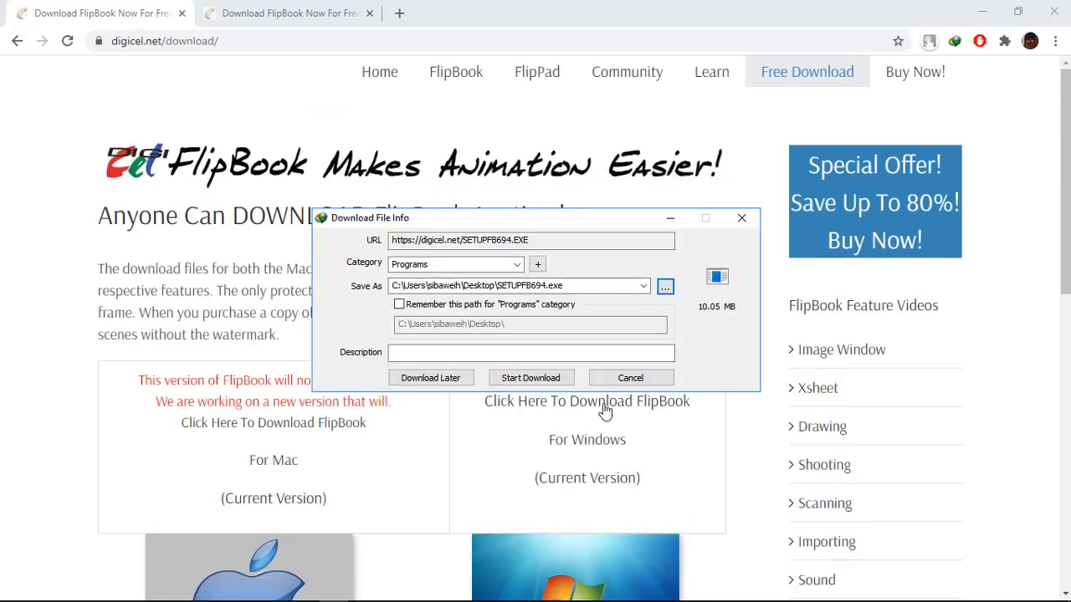
left_click(540, 381)
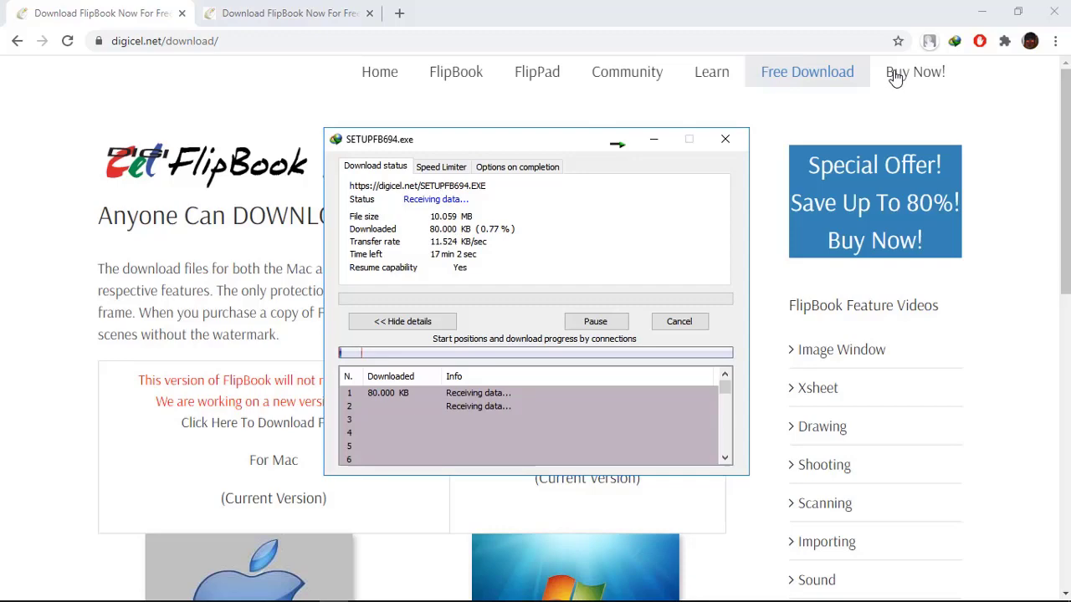
left_click(1048, 15)
left_click(1048, 15)
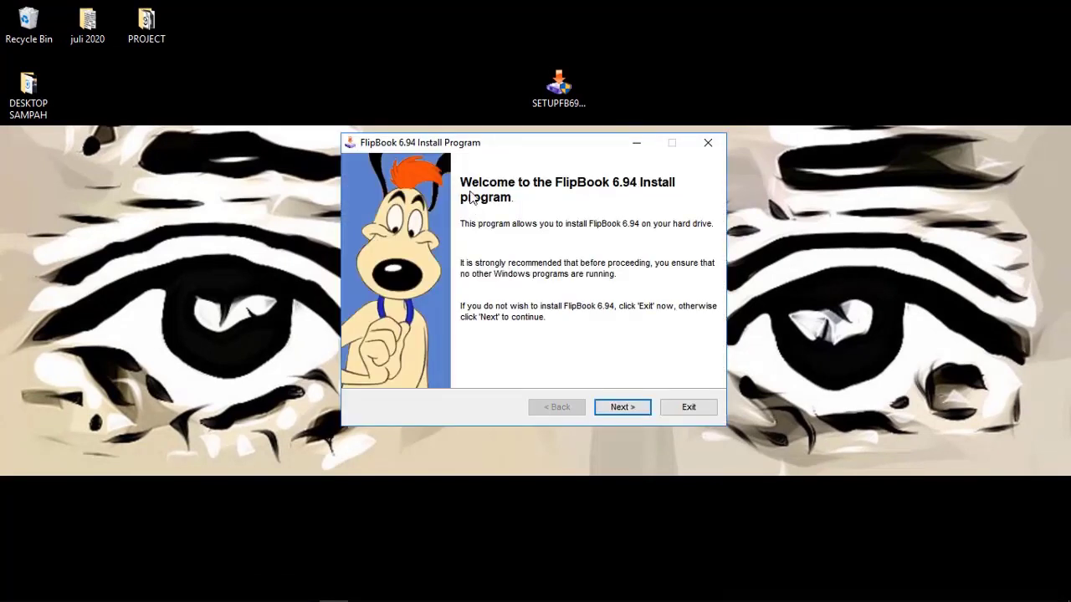
Install FlipBook 6.94 into a new C:\Program Files (x86)\DigiCel folder and exit with launch enabled
left_click(623, 412)
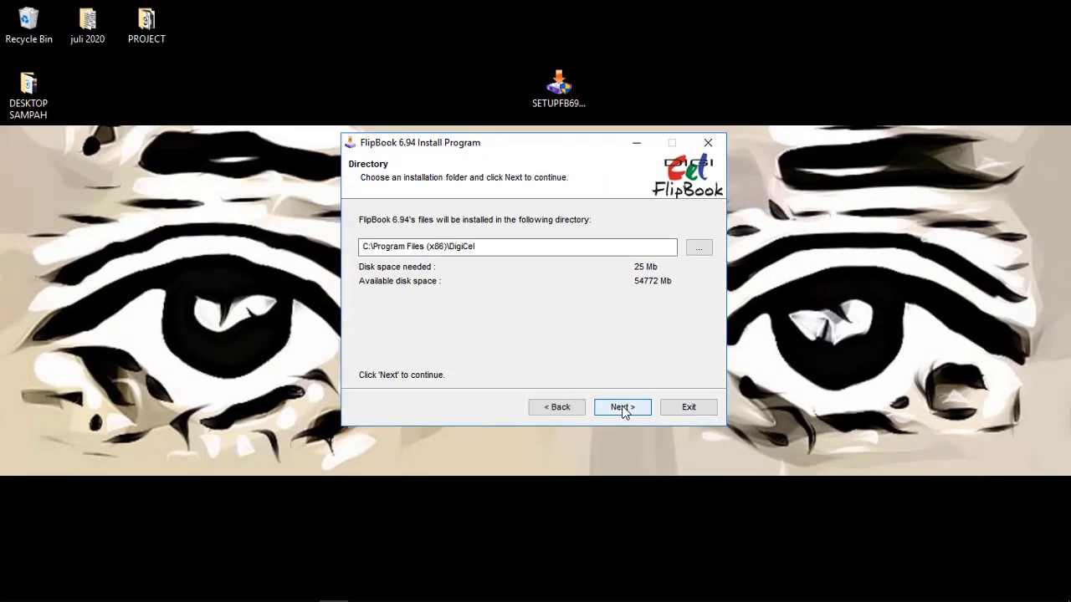
left_click(623, 411)
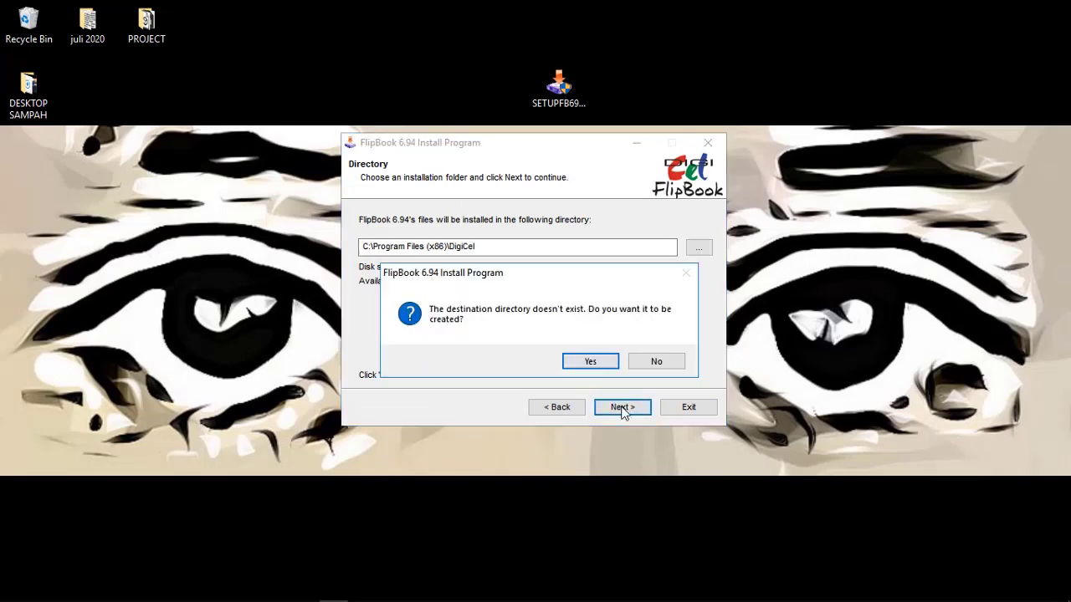
left_click(591, 361)
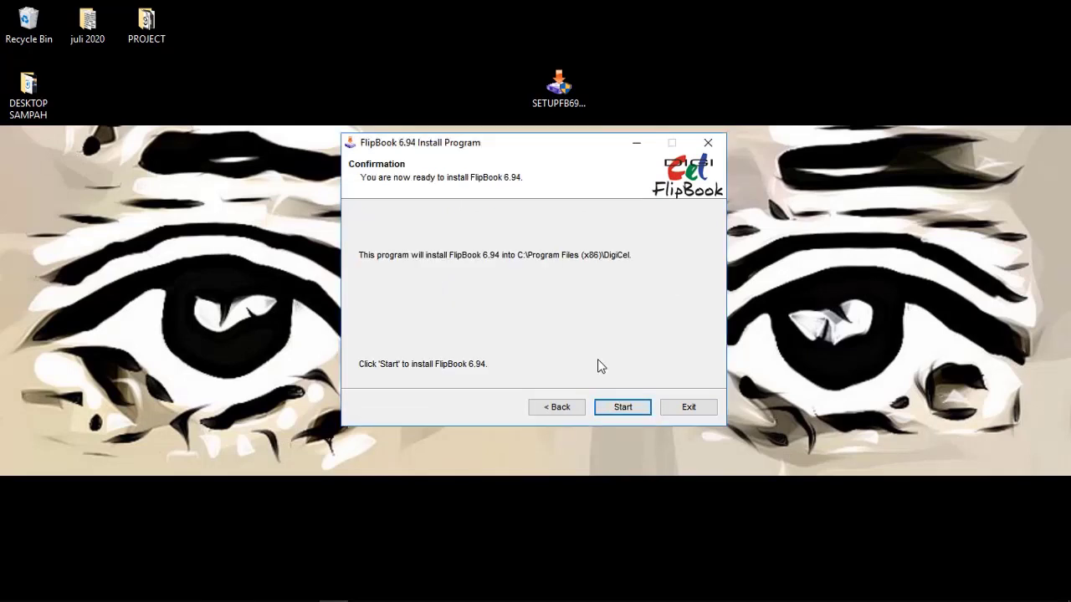
left_click(617, 406)
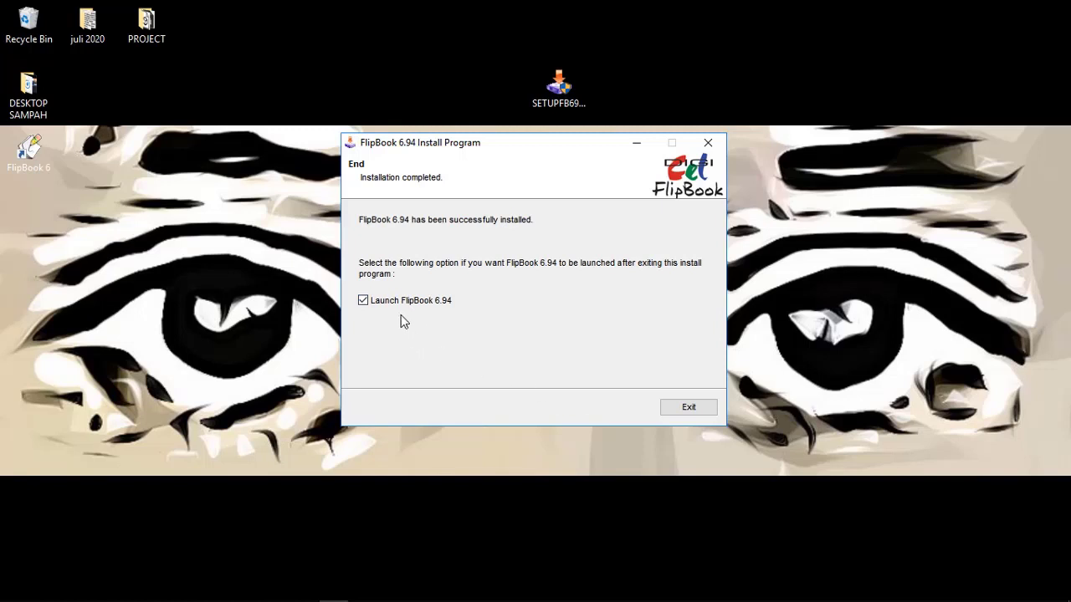
left_click(688, 407)
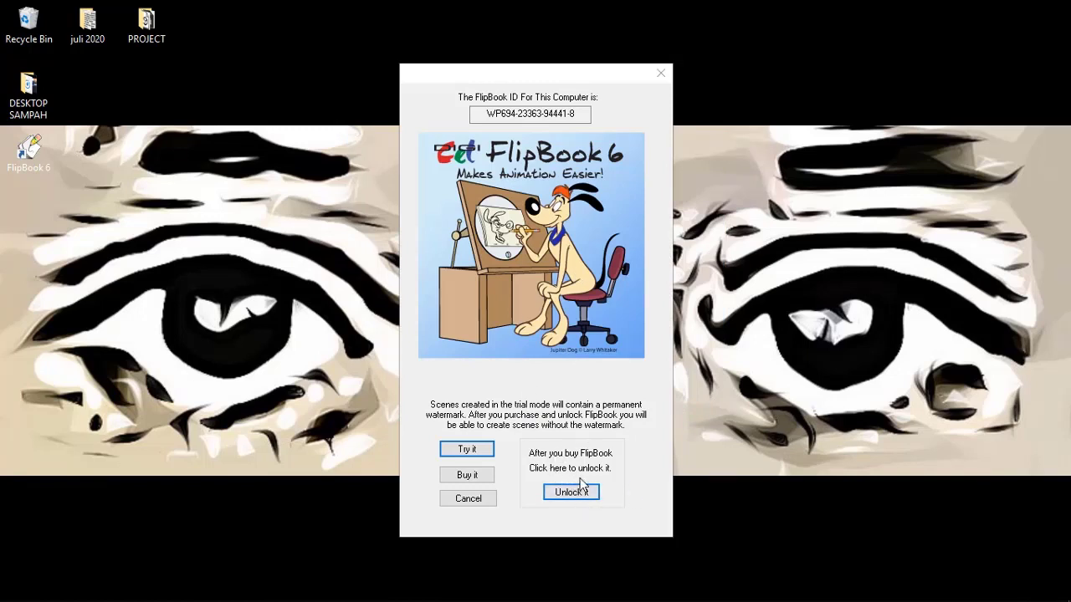
Choose Try it for trial mode and dismiss the WinTab Not Available warning
left_click(469, 450)
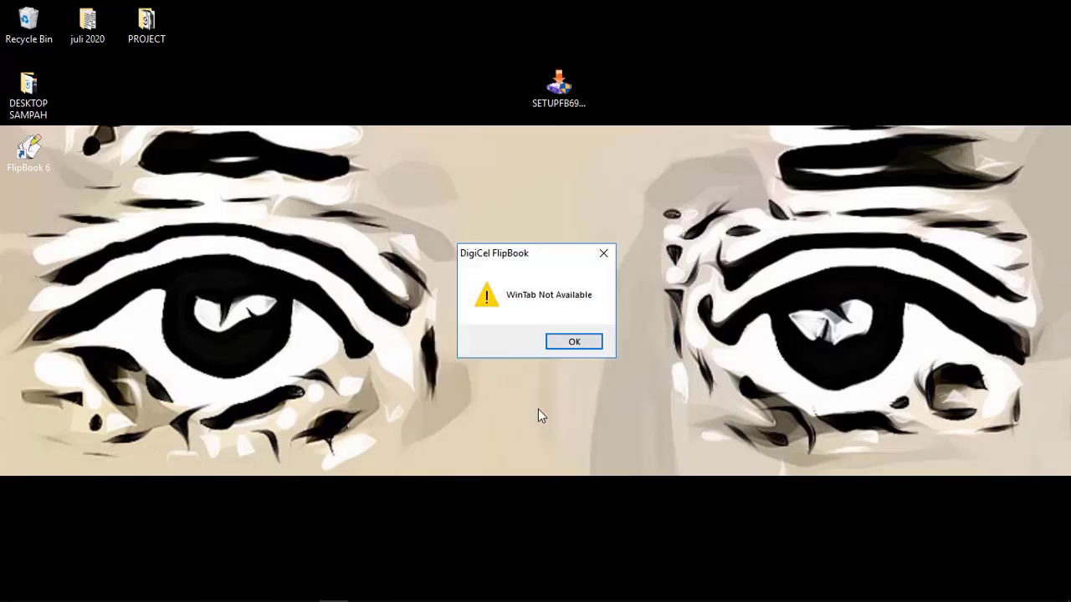
left_click(574, 345)
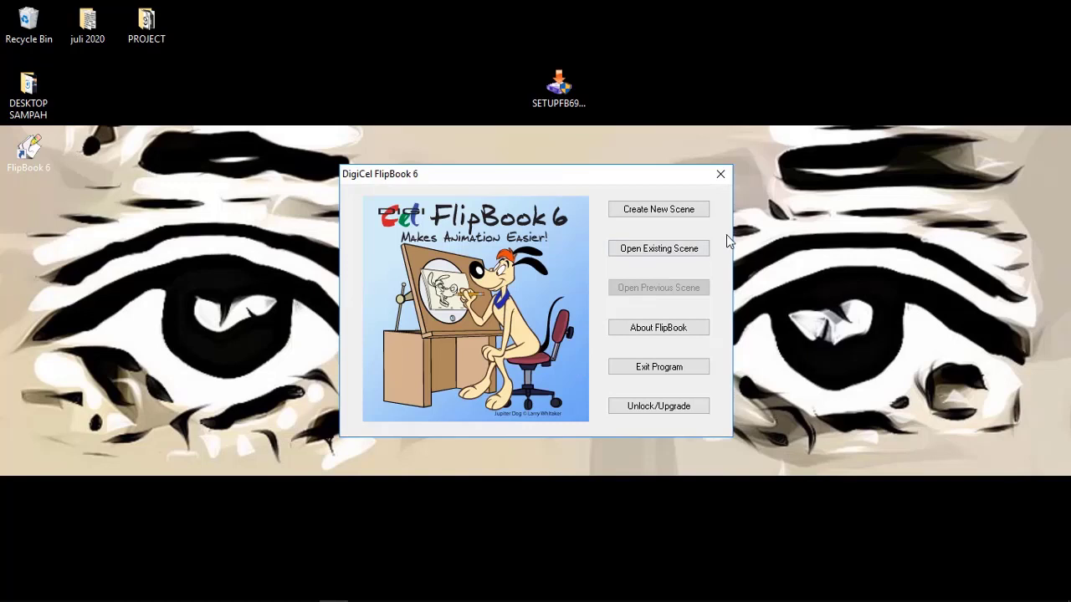
Create a Standard 640×480 scene at frame rate 24 with 2 levels and 10 frames
left_click(655, 213)
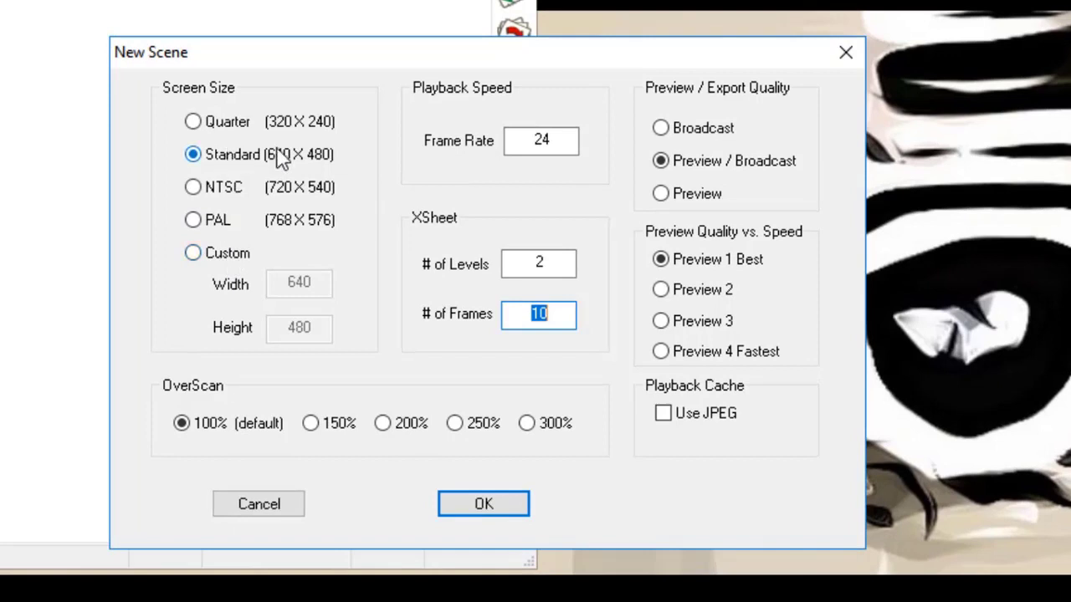
left_click(239, 256)
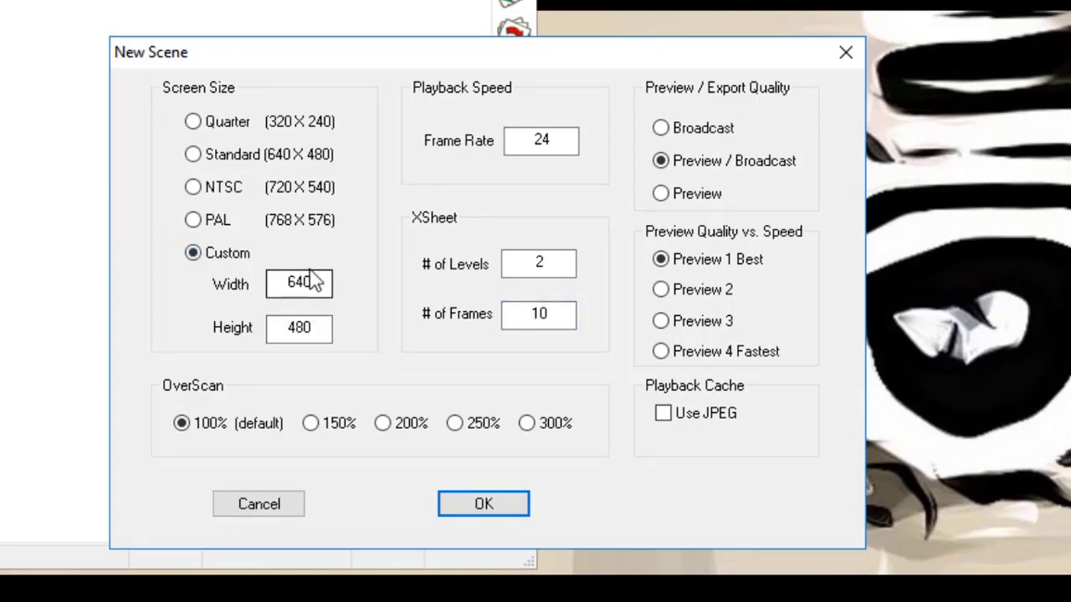
left_click(234, 164)
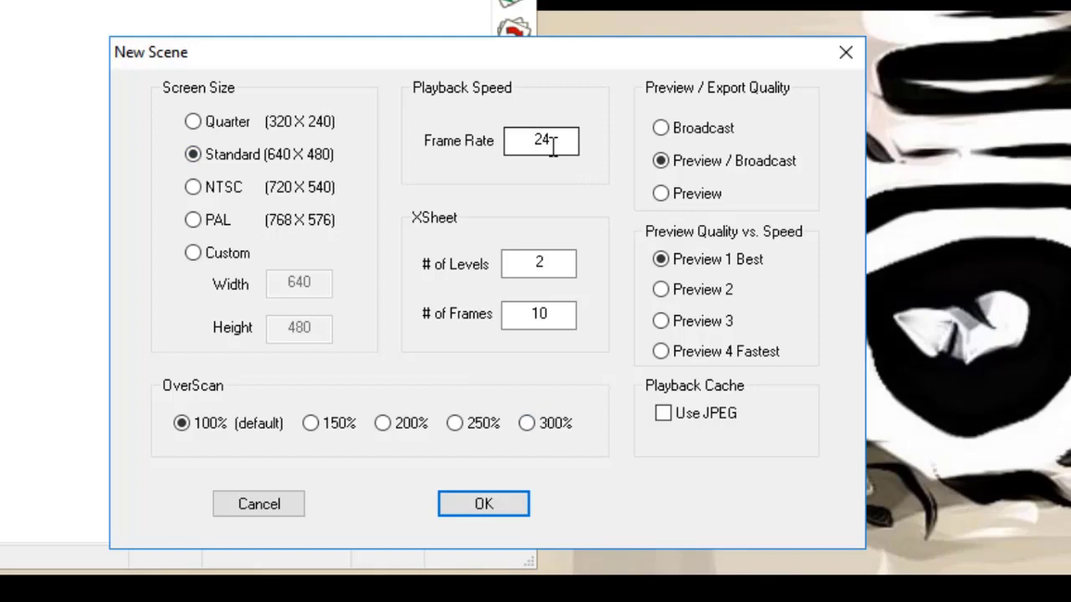
mouse_move(552, 144)
left_mouse_down()
mouse_move(540, 143)
mouse_move(538, 157)
left_mouse_up()
type("30")
left_click_drag(553, 144, 541, 157)
type("24")
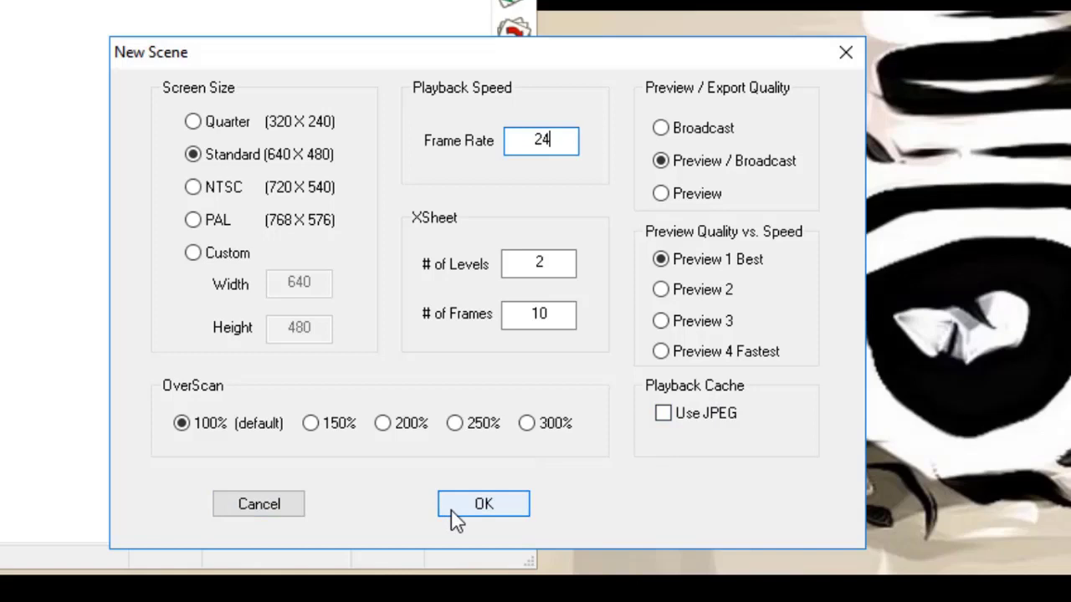
left_click(476, 514)
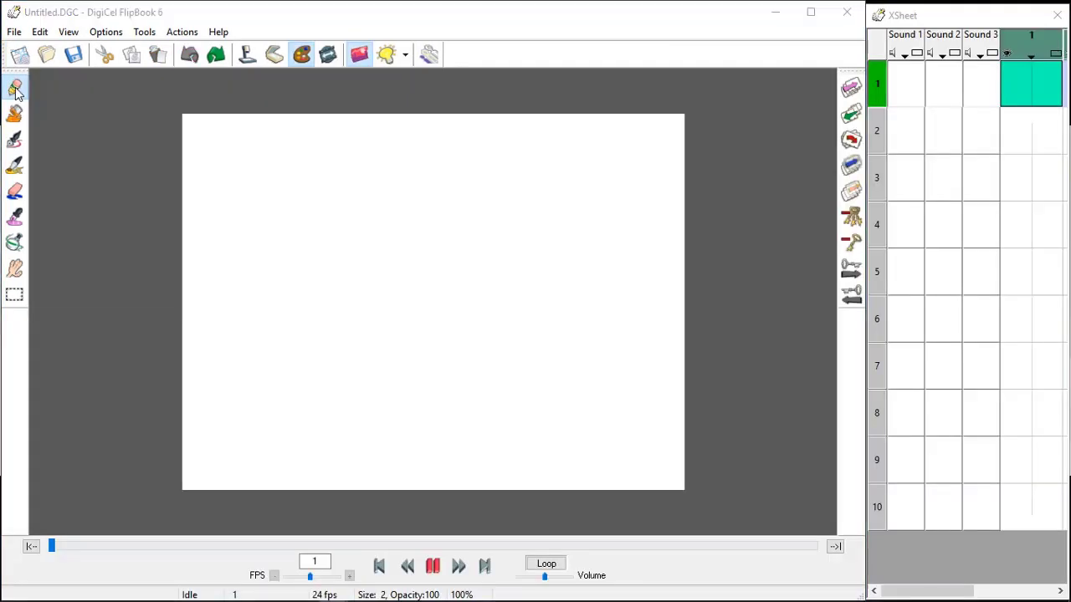
Draw a yellow freehand squiggle across frame 1 with the Pencil
left_click(15, 89)
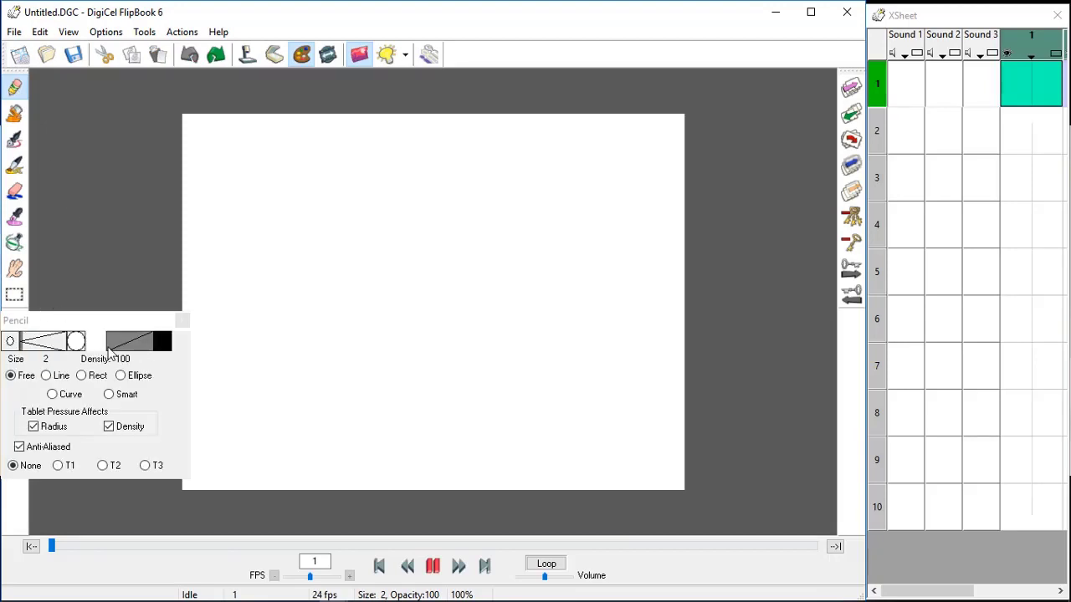
mouse_move(281, 242)
left_mouse_down()
mouse_move(331, 228)
mouse_move(346, 263)
mouse_move(410, 248)
mouse_move(451, 204)
mouse_move(426, 272)
mouse_move(392, 275)
left_mouse_up()
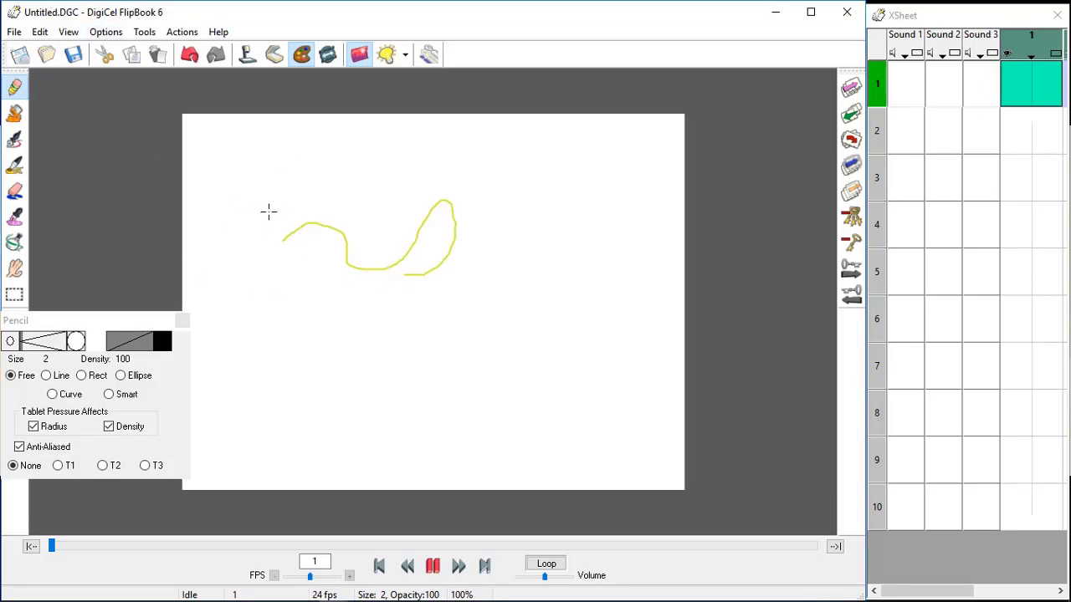
Draw a black freehand wave and two long straight lines across the canvas
left_click(69, 32)
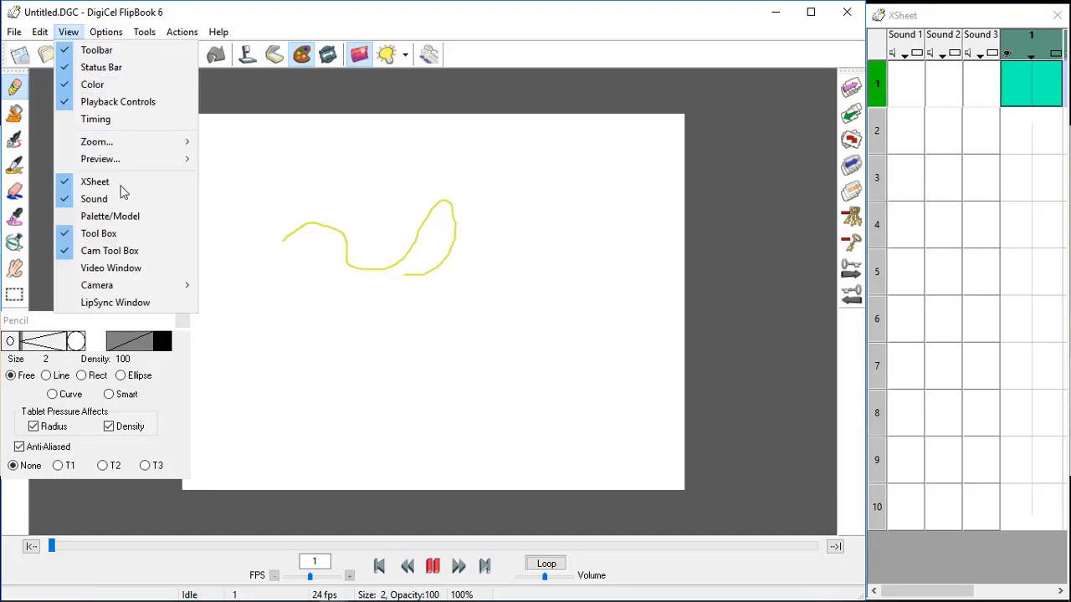
left_click(117, 216)
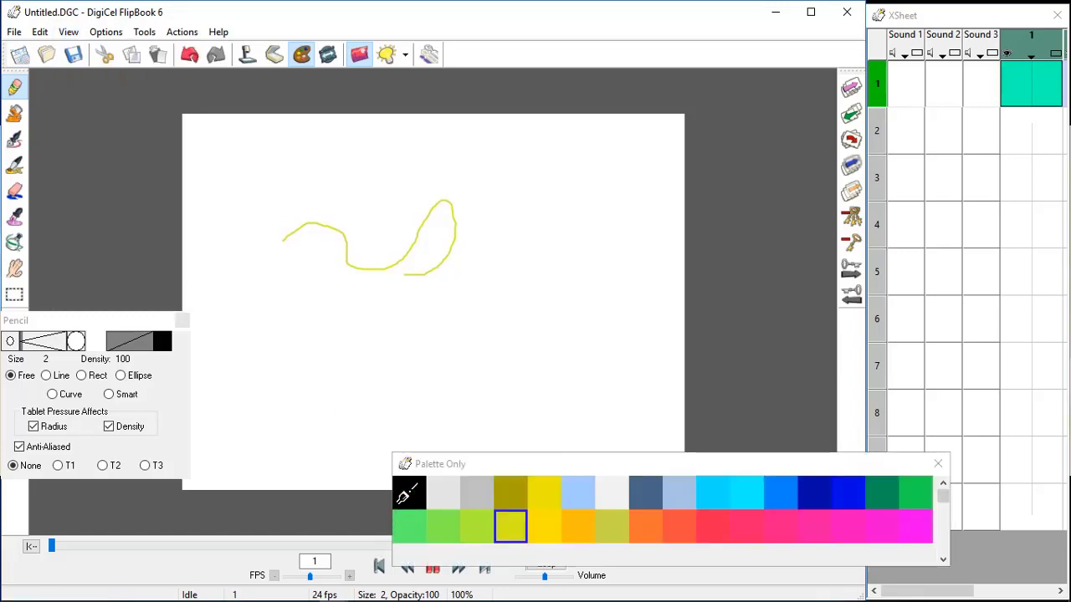
left_click(937, 465)
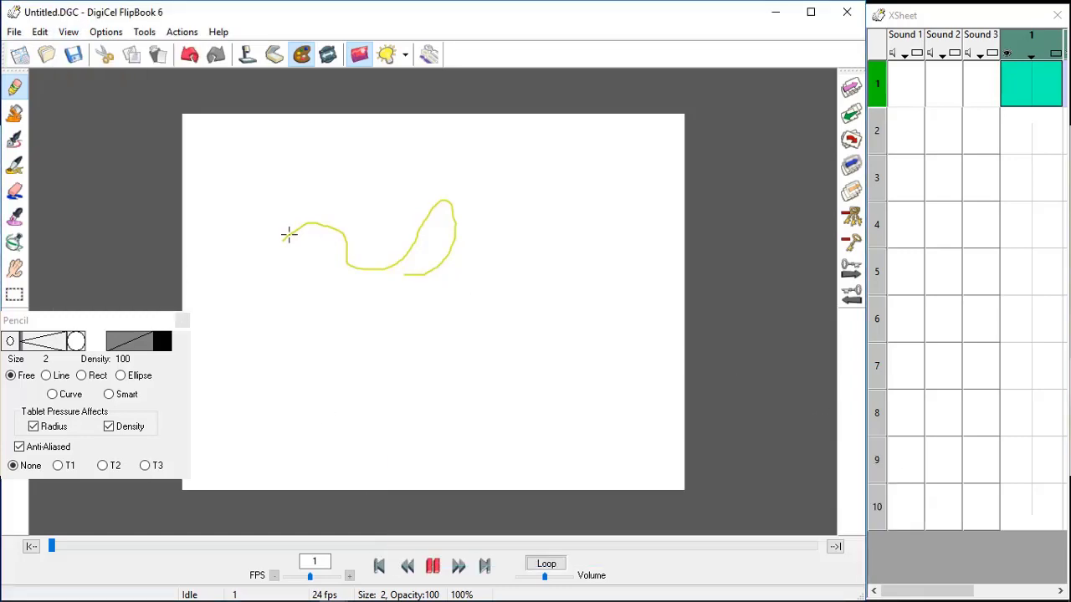
mouse_move(306, 224)
left_mouse_down()
mouse_move(330, 244)
mouse_move(433, 278)
mouse_move(445, 234)
mouse_move(591, 283)
left_mouse_up()
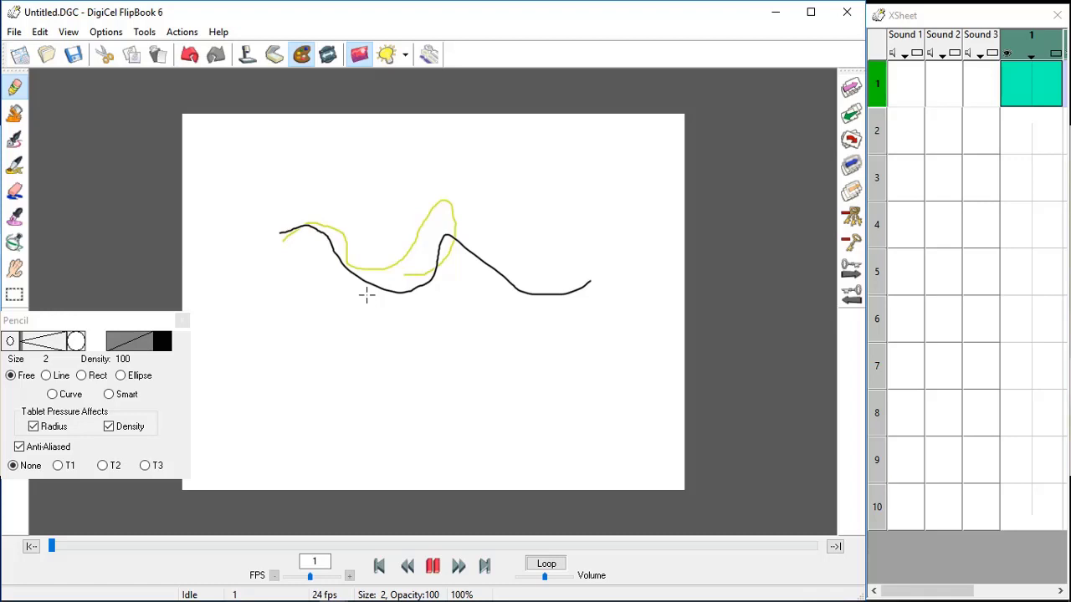
left_click(57, 377)
mouse_move(275, 339)
left_mouse_down()
mouse_move(566, 319)
mouse_move(561, 432)
left_mouse_up()
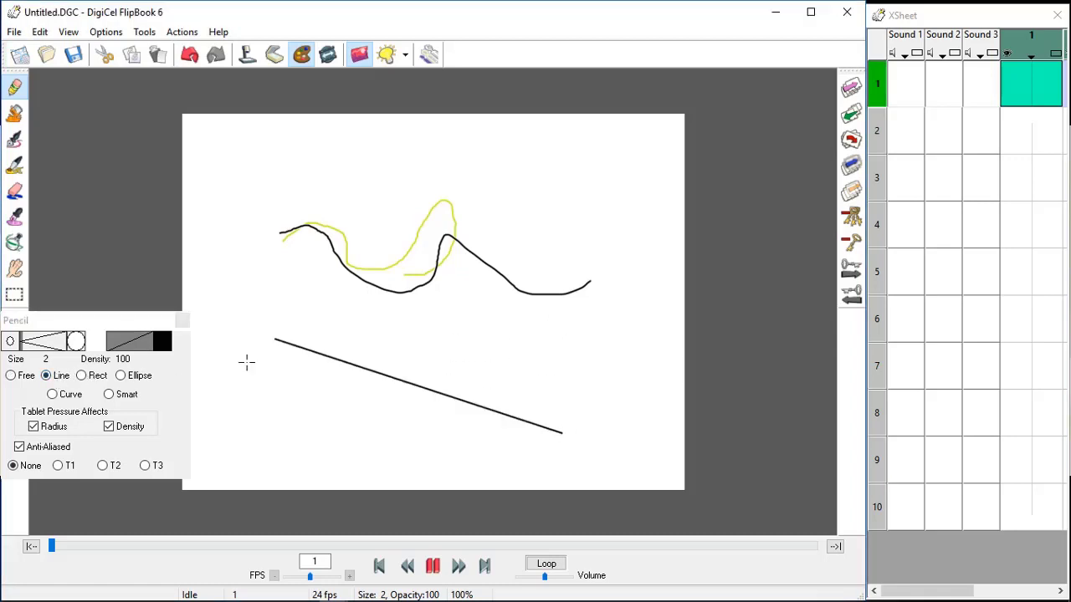
mouse_move(246, 361)
left_mouse_down()
mouse_move(578, 332)
mouse_move(530, 389)
mouse_move(591, 163)
left_mouse_up()
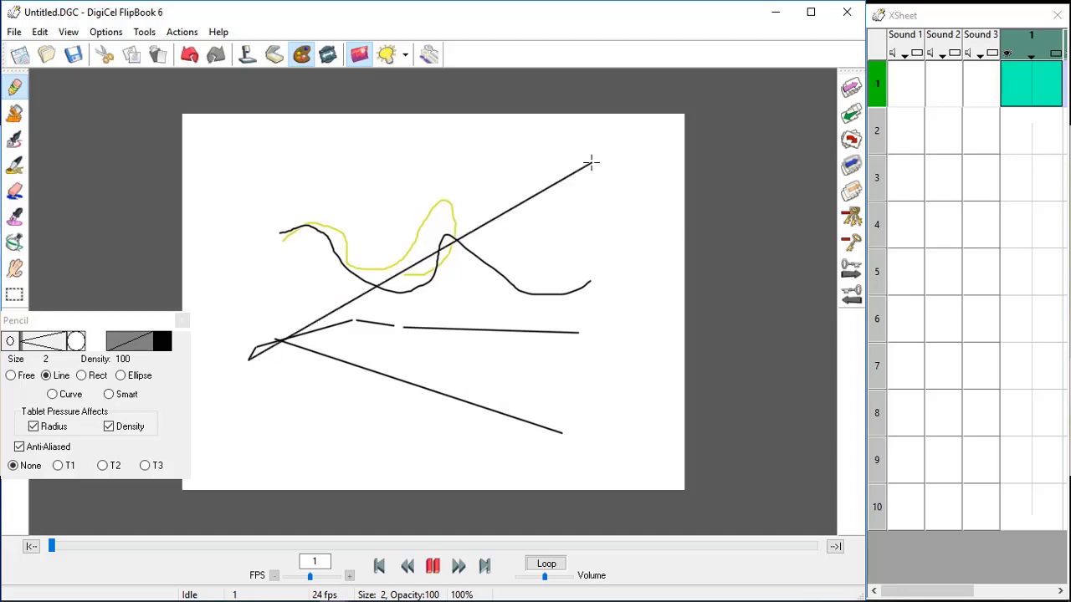
Add a rectangle, a flat ellipse and a tall ellipse, then stretch a curve near the bottom
left_click(82, 376)
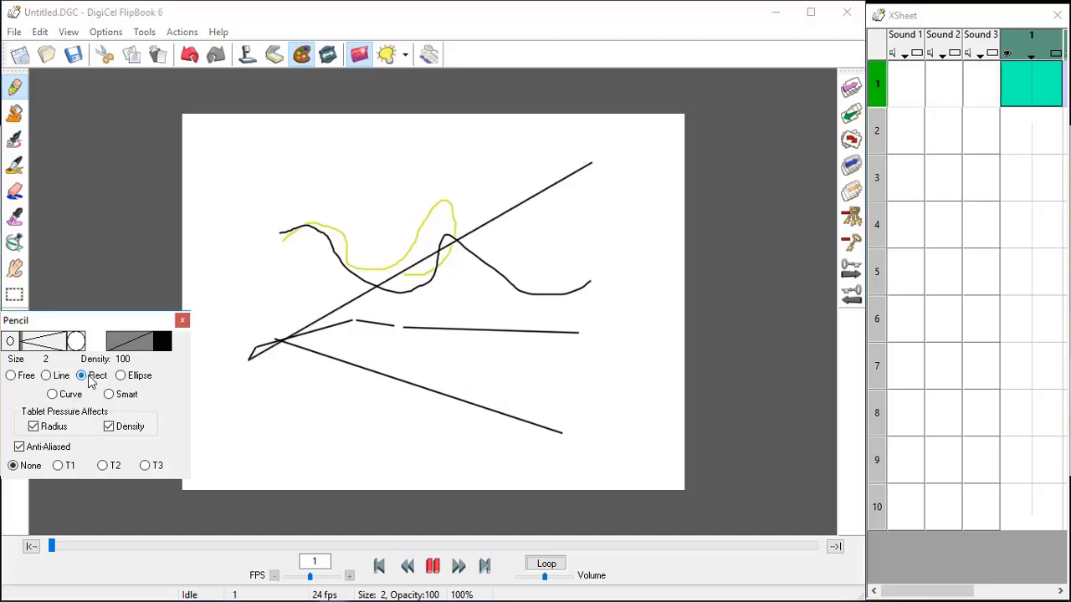
left_click_drag(362, 287, 553, 383)
left_click(126, 377)
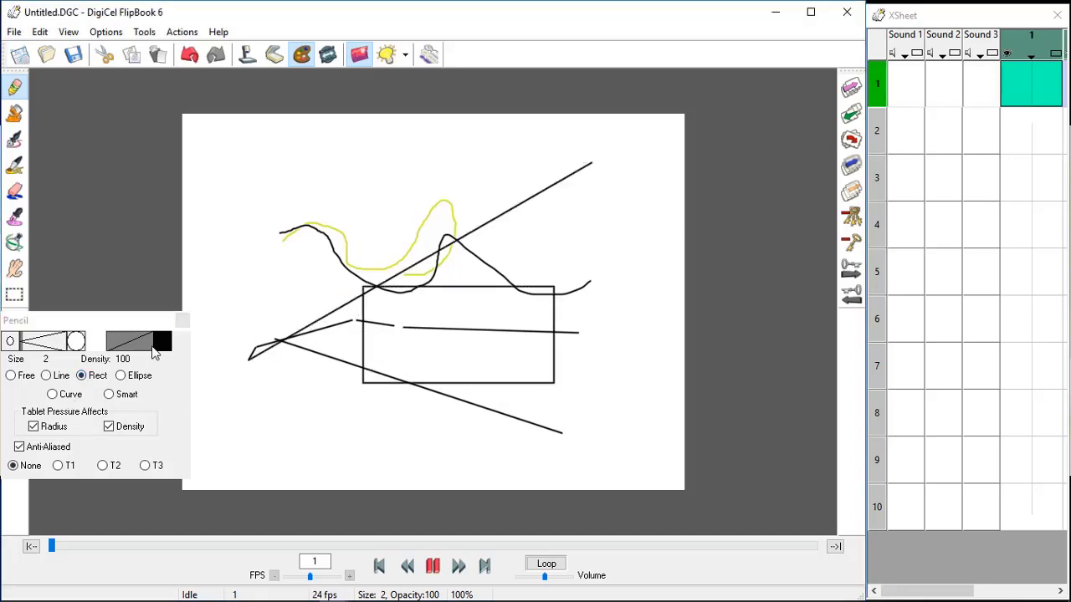
left_click_drag(273, 213, 485, 219)
mouse_move(408, 169)
left_mouse_down()
mouse_move(502, 243)
mouse_move(521, 373)
mouse_move(559, 375)
left_mouse_up()
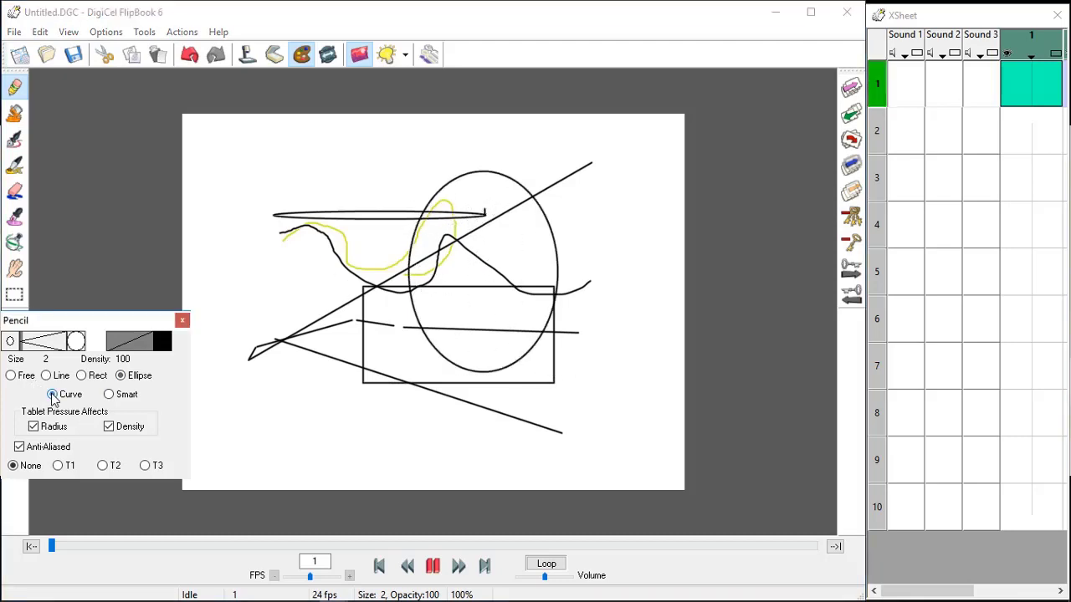
left_click(50, 394)
left_click_drag(421, 419, 596, 407)
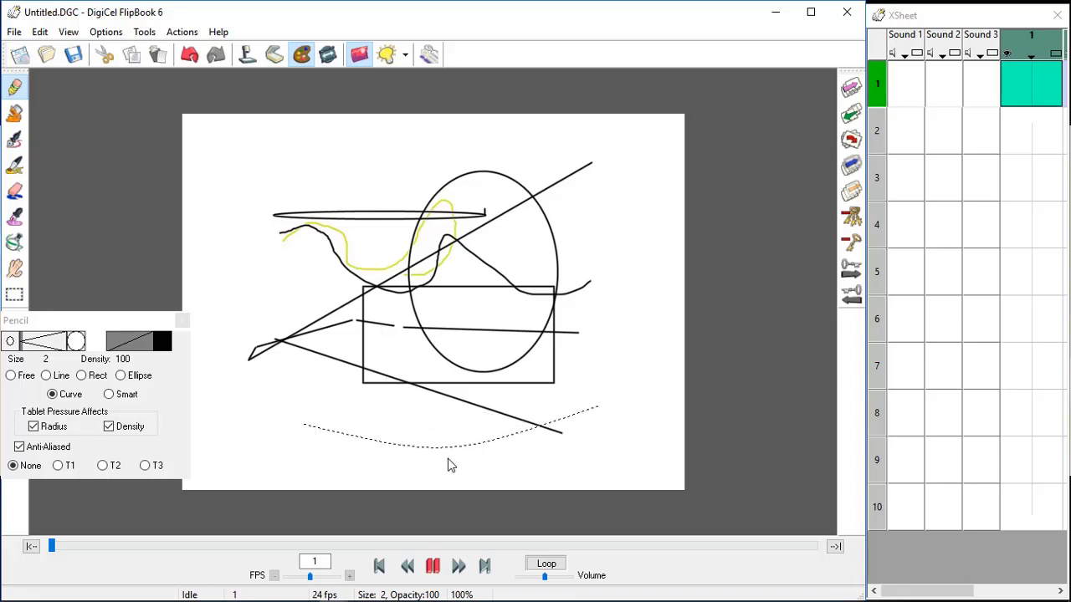
Commit the bottom curve, then add Smart-mode freehand strokes along the bottom, sides and top
left_click(377, 478)
left_click(108, 394)
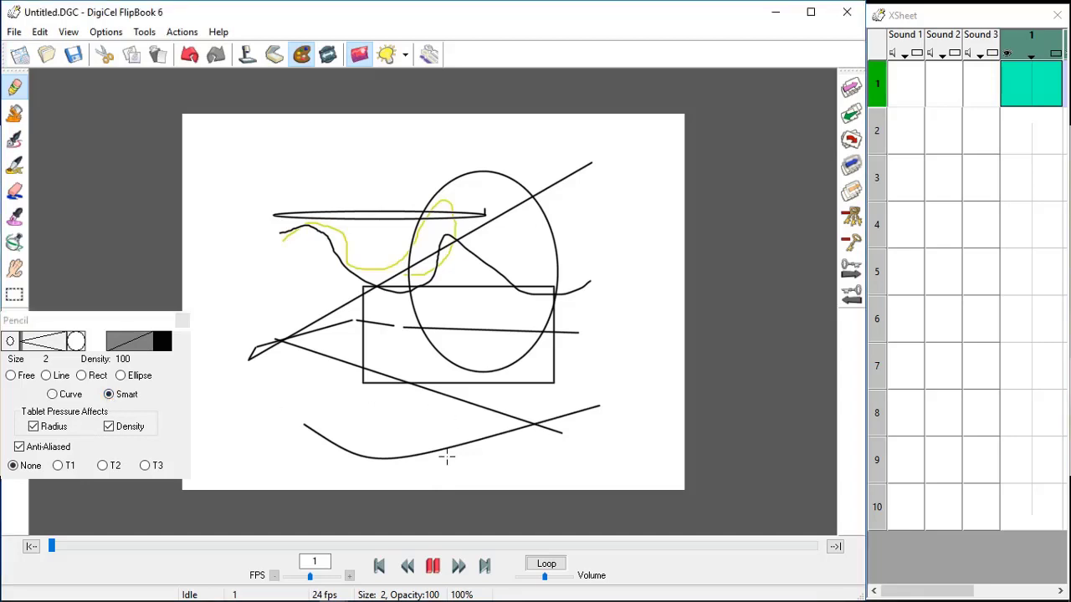
mouse_move(449, 450)
left_mouse_down()
mouse_move(527, 453)
mouse_move(533, 440)
mouse_move(524, 442)
mouse_move(549, 439)
mouse_move(539, 441)
mouse_move(608, 345)
left_mouse_up()
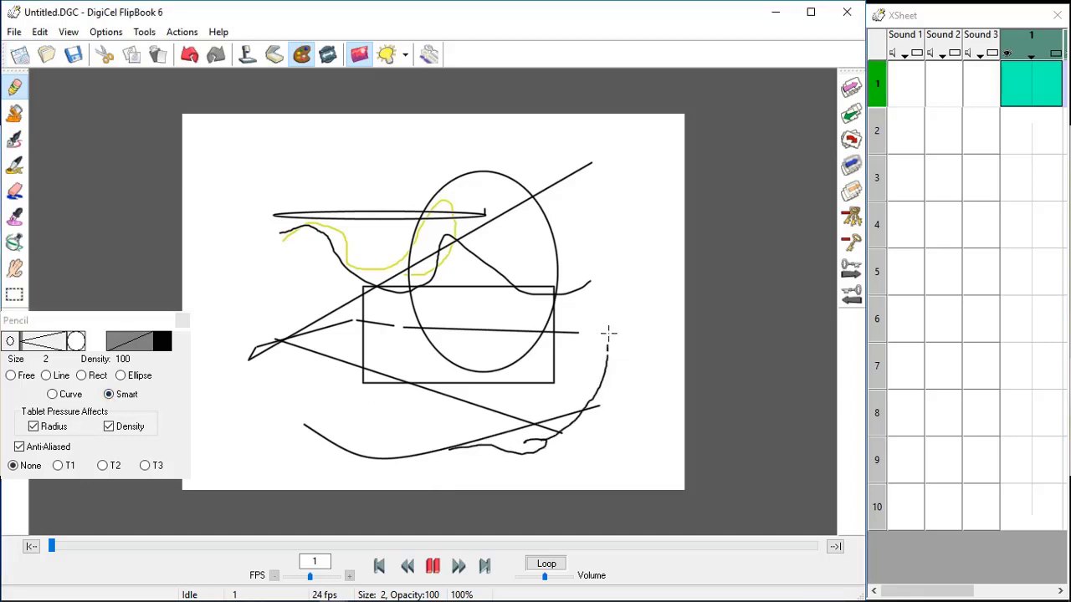
mouse_move(613, 305)
left_mouse_down()
mouse_move(648, 345)
mouse_move(634, 359)
mouse_move(635, 295)
left_mouse_up()
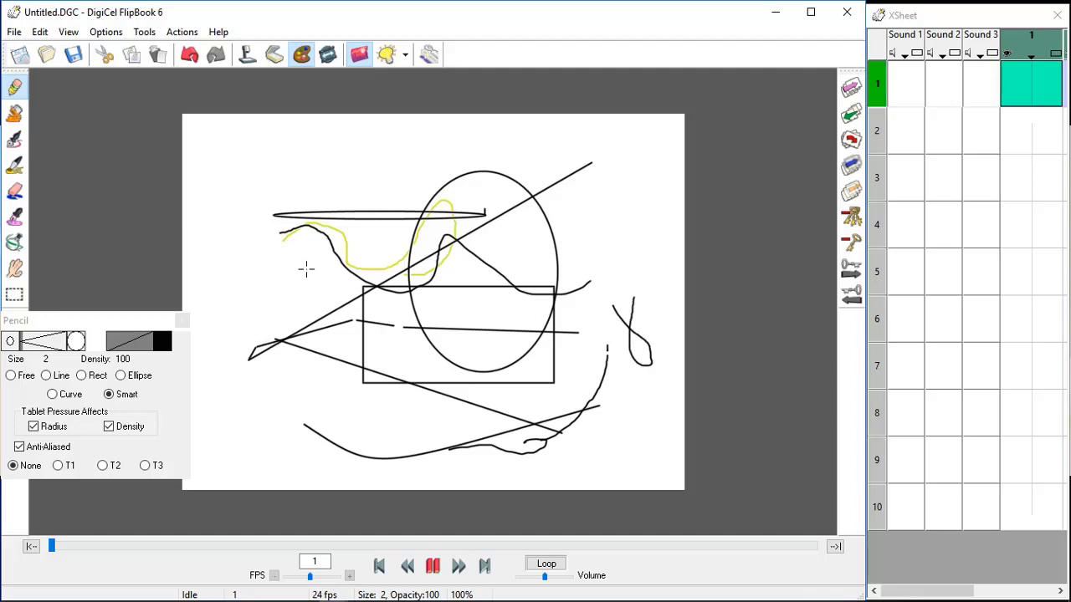
mouse_move(296, 191)
left_mouse_down()
mouse_move(316, 164)
mouse_move(436, 169)
left_mouse_up()
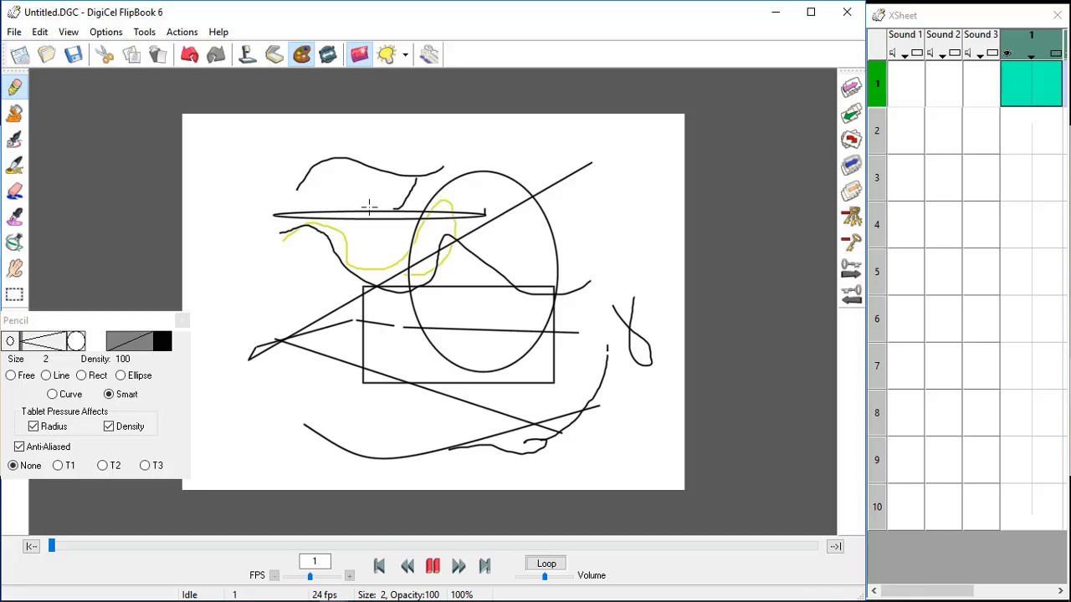
left_click_drag(362, 173, 394, 208)
left_click_drag(385, 152, 608, 192)
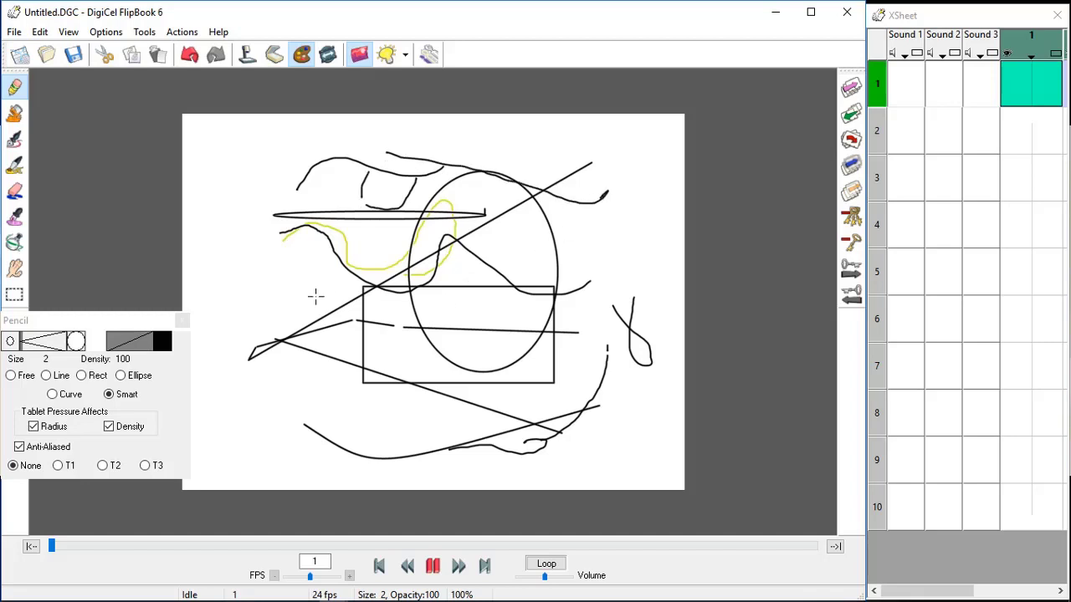
mouse_move(237, 308)
left_mouse_down()
mouse_move(281, 319)
mouse_move(282, 273)
left_mouse_up()
mouse_move(232, 244)
left_mouse_down()
mouse_move(403, 216)
mouse_move(520, 298)
left_mouse_up()
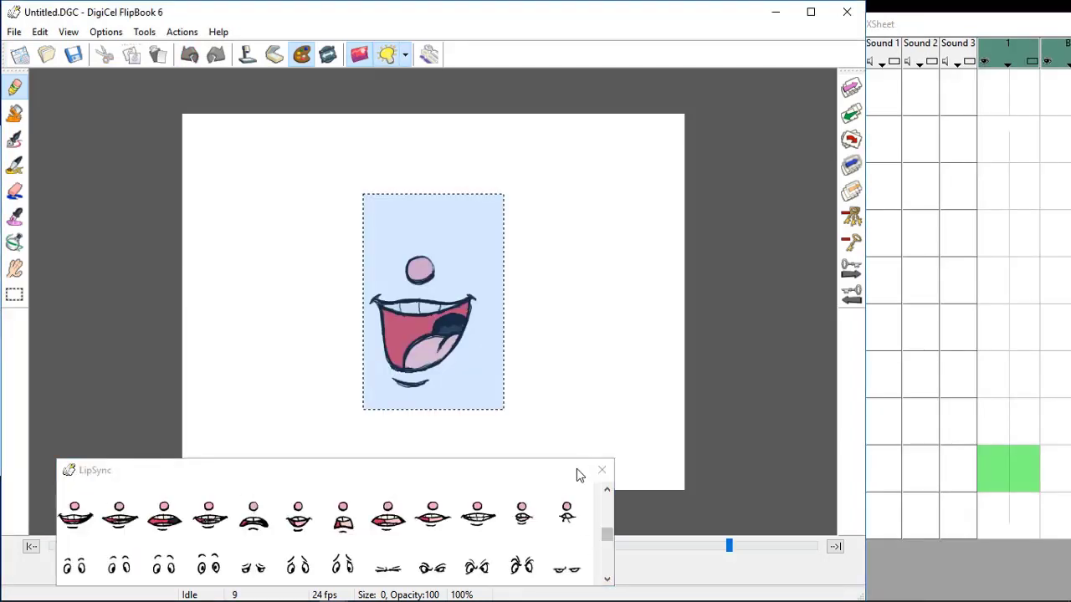
Close the LipSync panel, stop playback at frame 1, and start File > New without saving
left_click(600, 471)
left_click(434, 568)
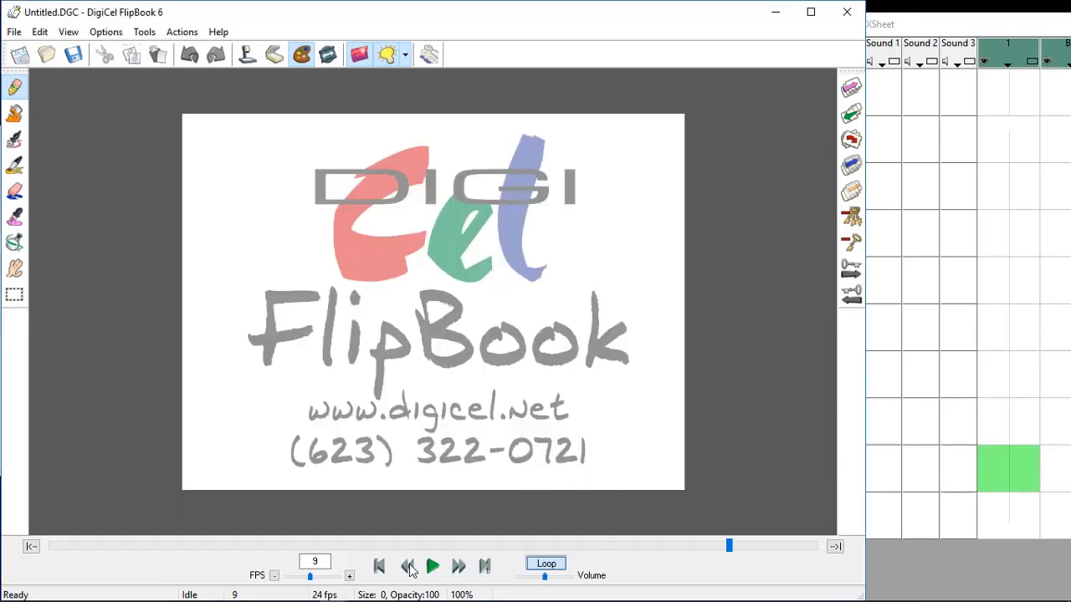
left_click(382, 568)
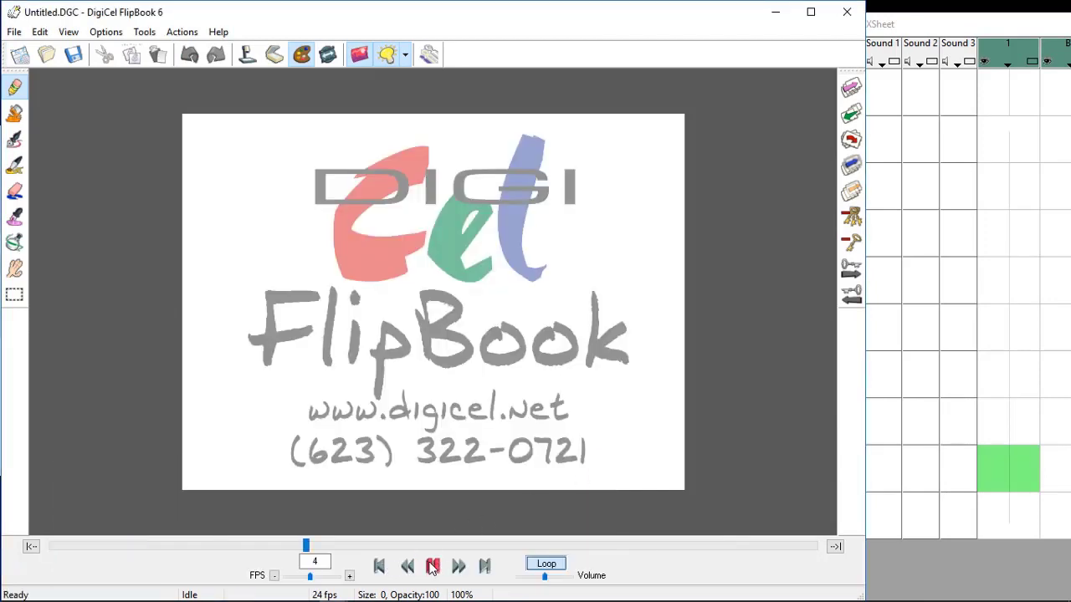
left_click(432, 568)
left_click(14, 32)
left_click(33, 47)
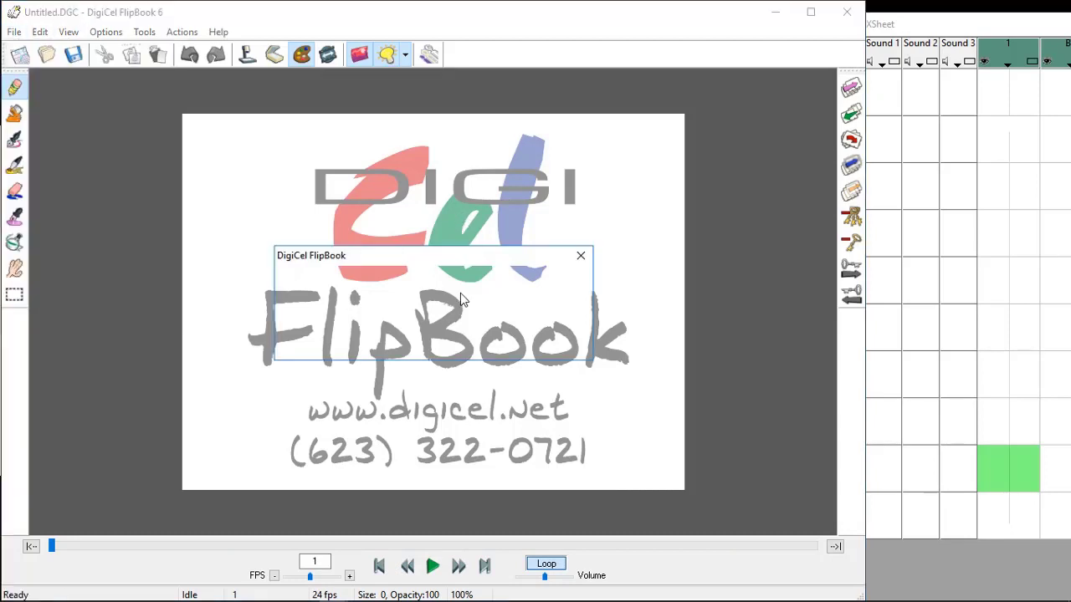
left_click(475, 350)
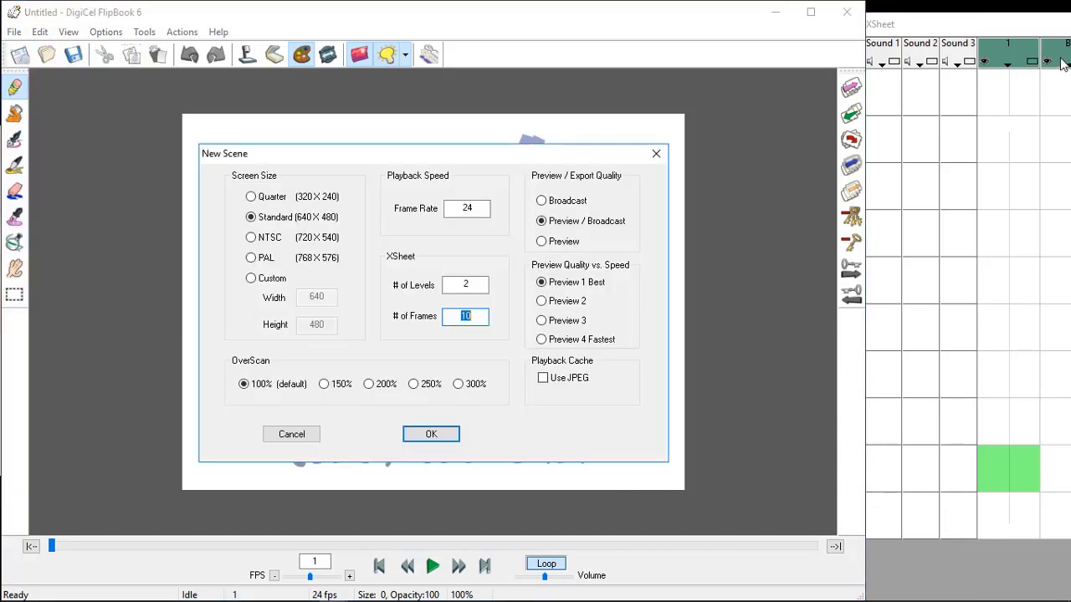
Create the new scene, paste the mouth drawing onto frame 1, and nudge it up-right
left_click(430, 434)
key("ctrl+v")
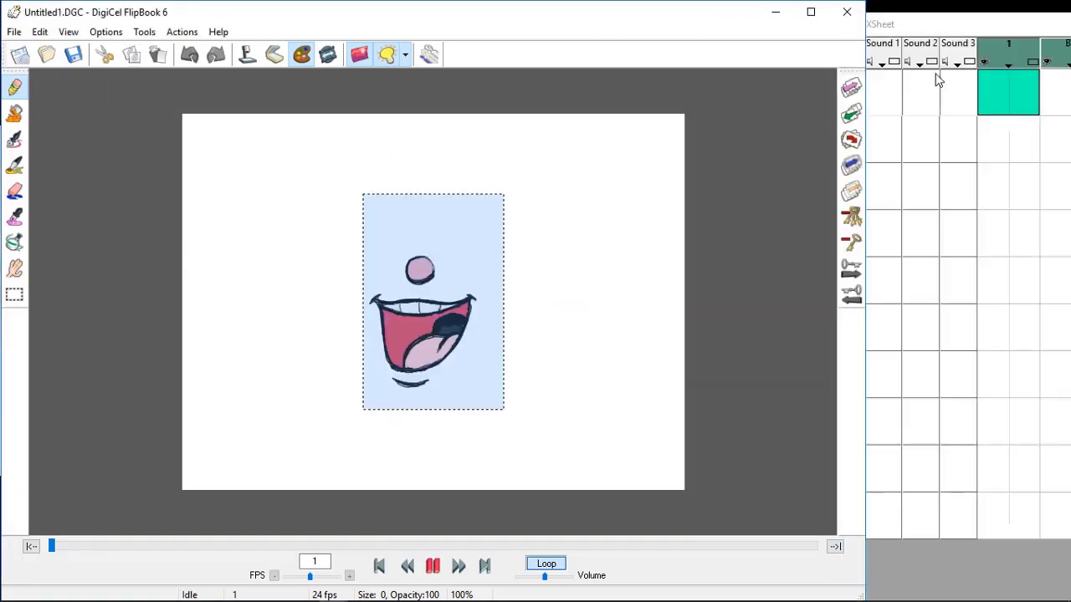
left_click(993, 95)
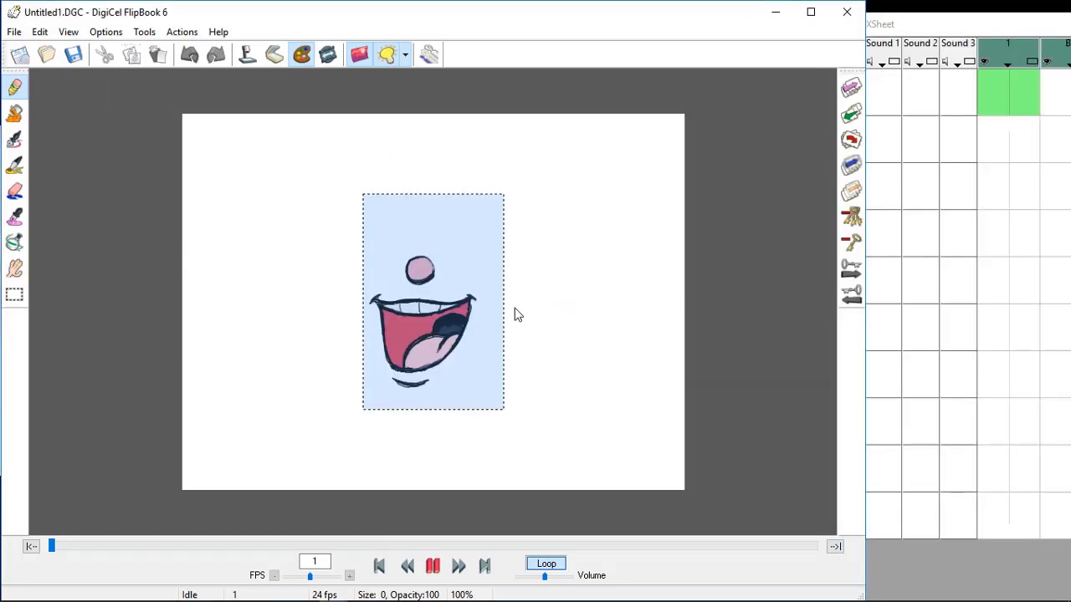
left_click_drag(516, 315, 528, 306)
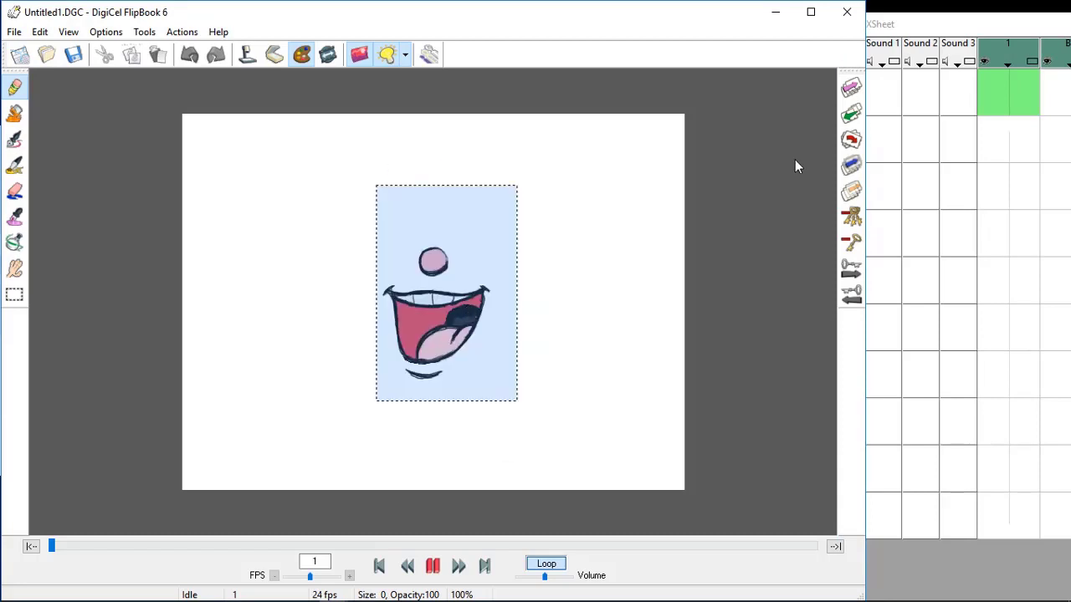
Reselect frame 1 of level 1, show the drawing without paint colours, and stop playback
left_click(993, 140)
left_click(1008, 99)
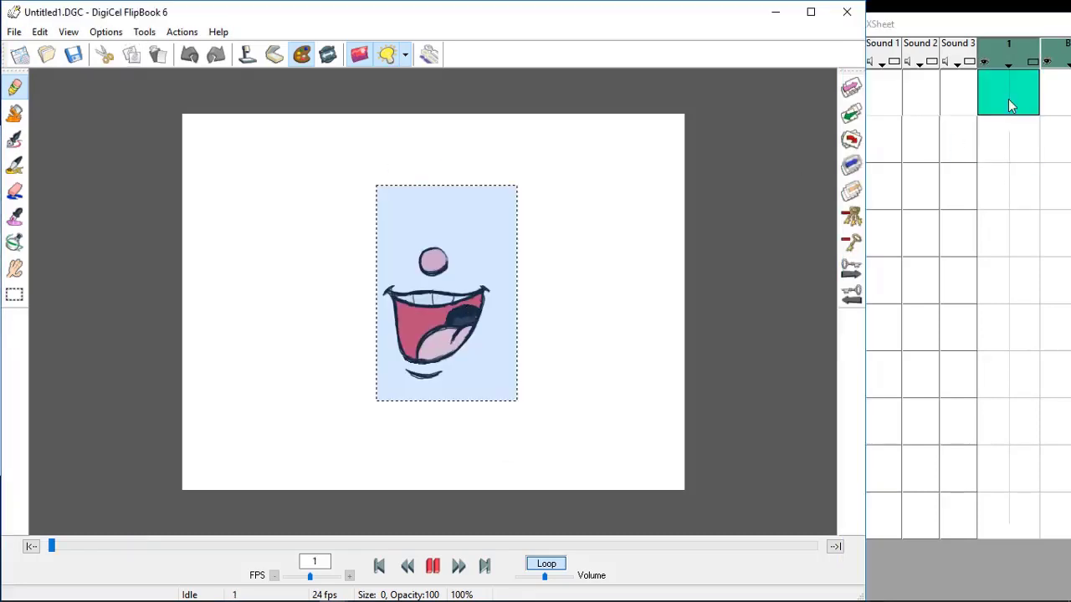
left_click(1002, 143)
left_click(1011, 95)
left_click(65, 34)
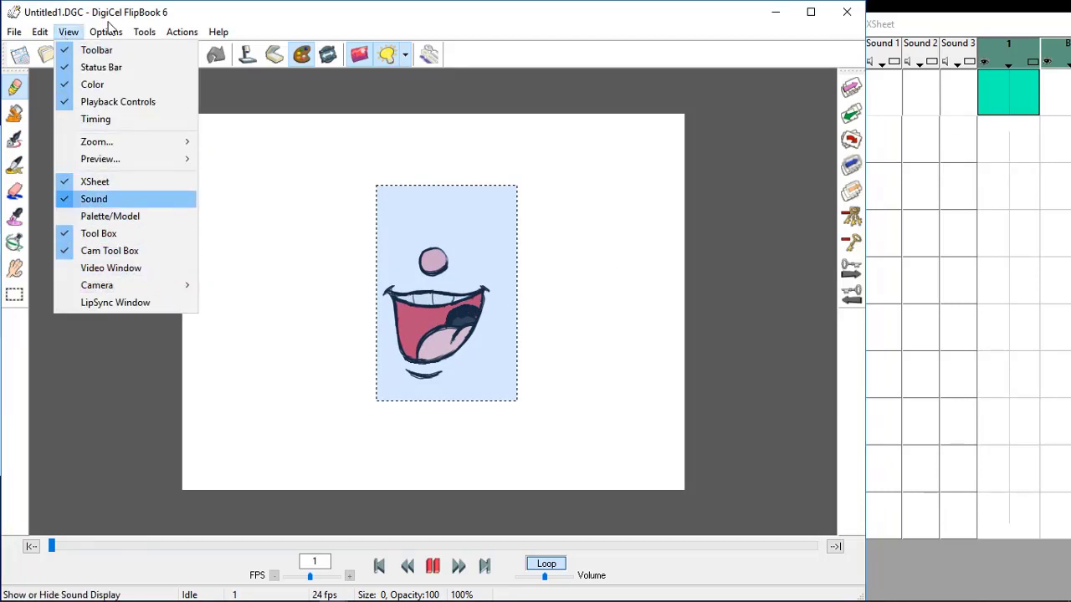
left_click(334, 94)
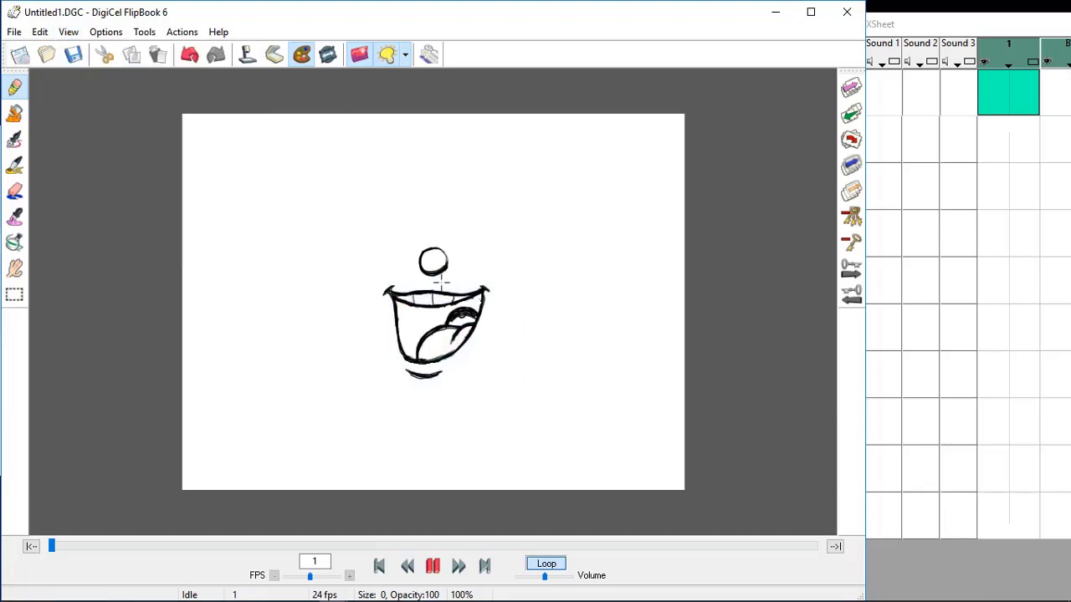
left_click(58, 546)
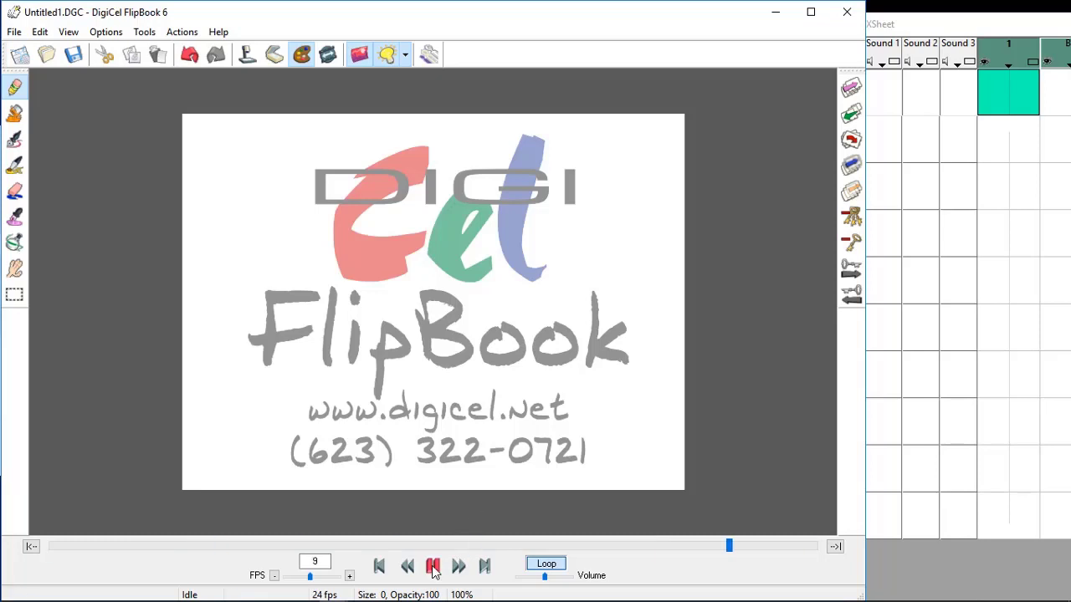
Turn off looping playback and select frame 1 of level 1 in the XSheet
left_click(546, 564)
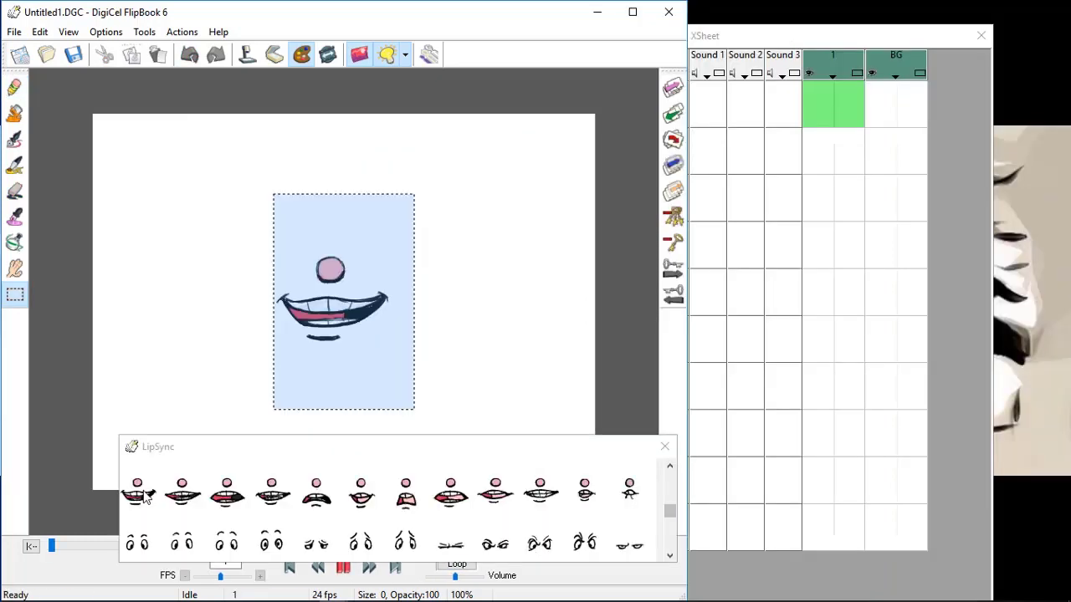
left_click(819, 104)
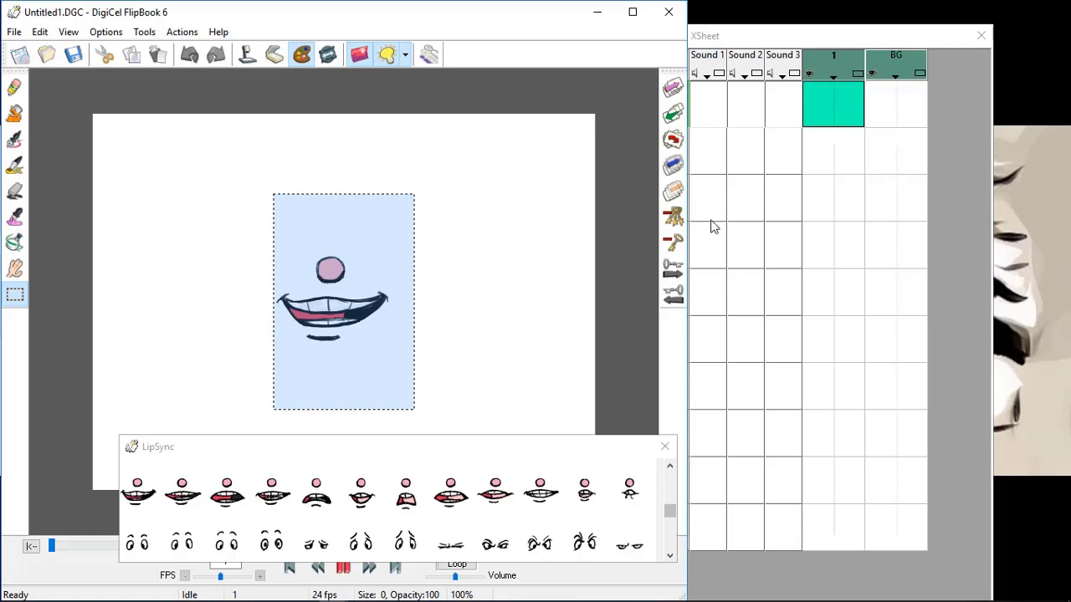
left_click(824, 113)
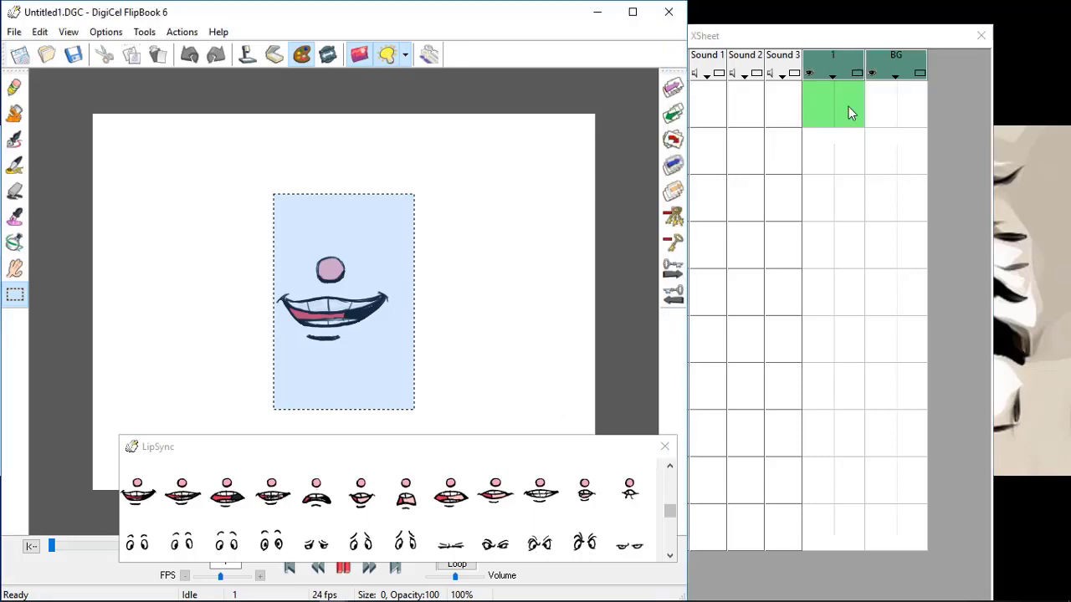
left_click(848, 106)
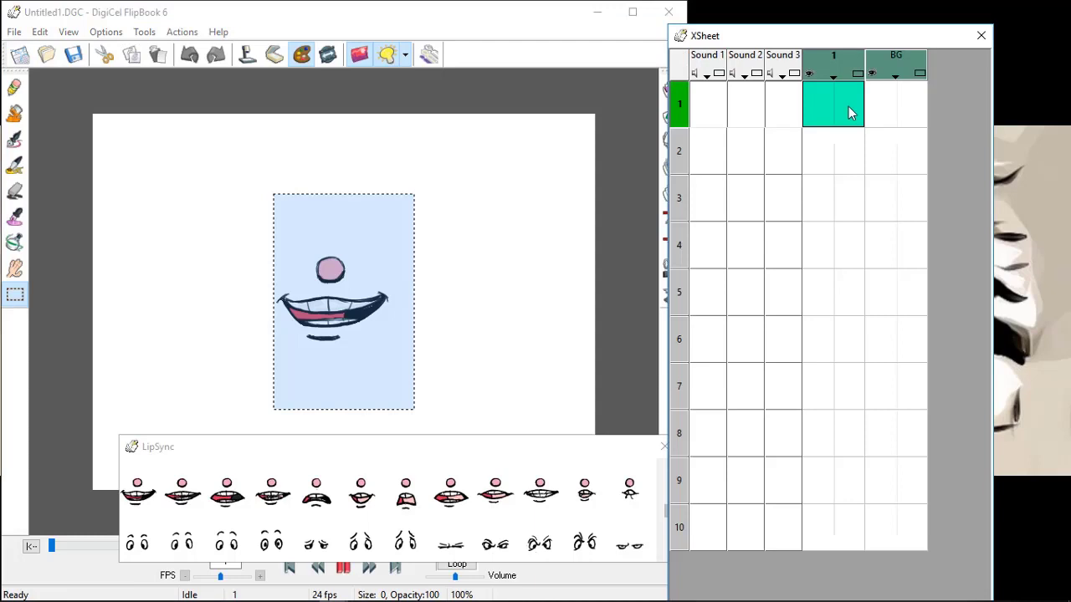
Stamp the first LipSync mouth shape onto frame 1 with the Pencil
left_click(14, 87)
left_click(137, 494)
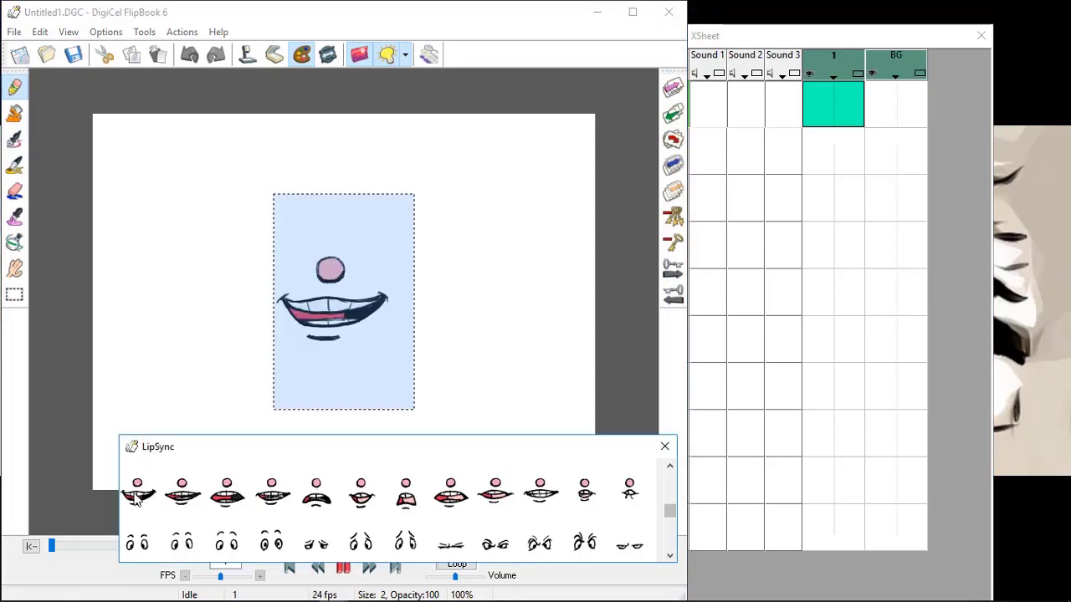
left_click(365, 251)
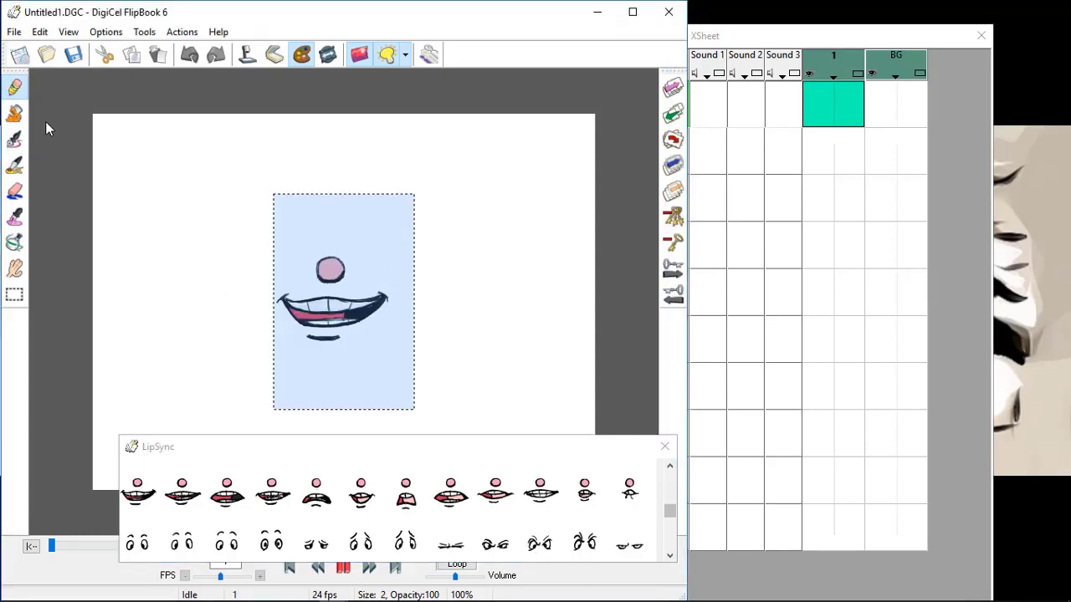
left_click(264, 271)
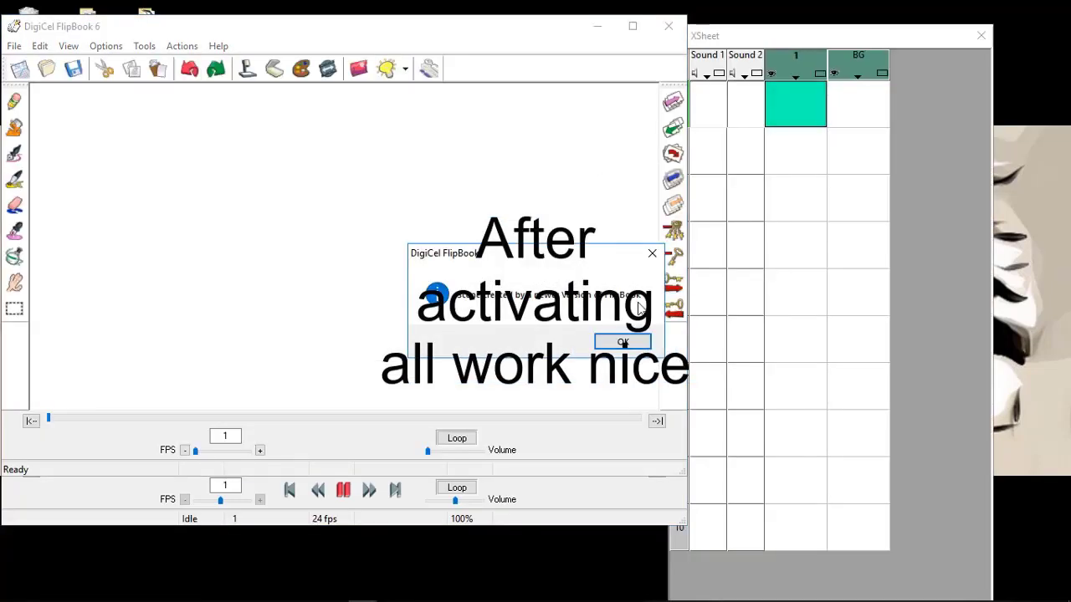
Import the stills mouthA.bmp through mouthZ.bmp onto consecutive frames of level 1
left_click(616, 340)
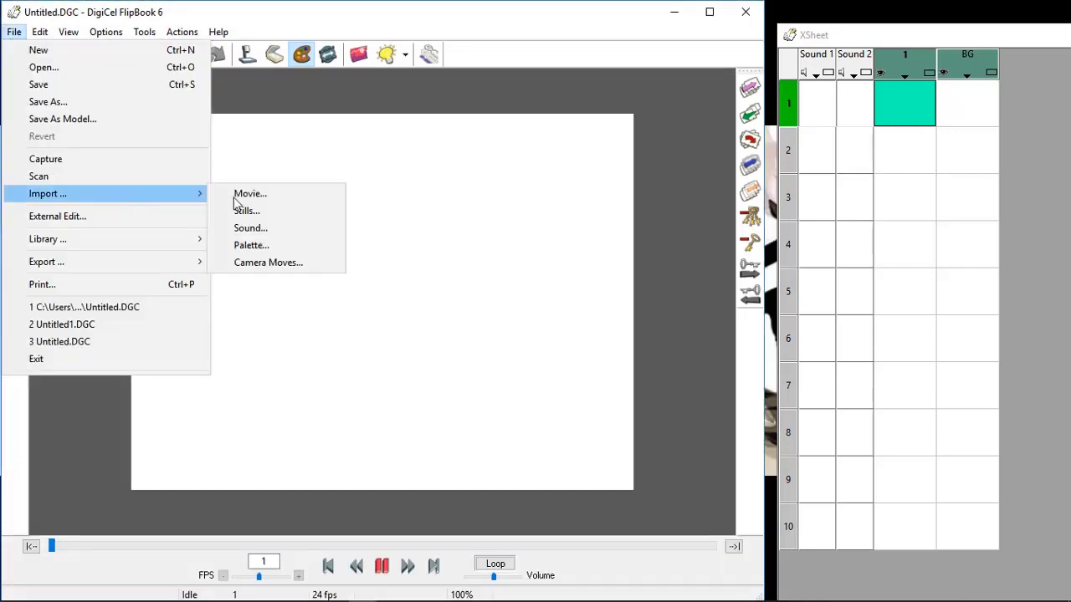
left_click(251, 209)
left_click(430, 180)
left_click_drag(583, 147, 585, 308)
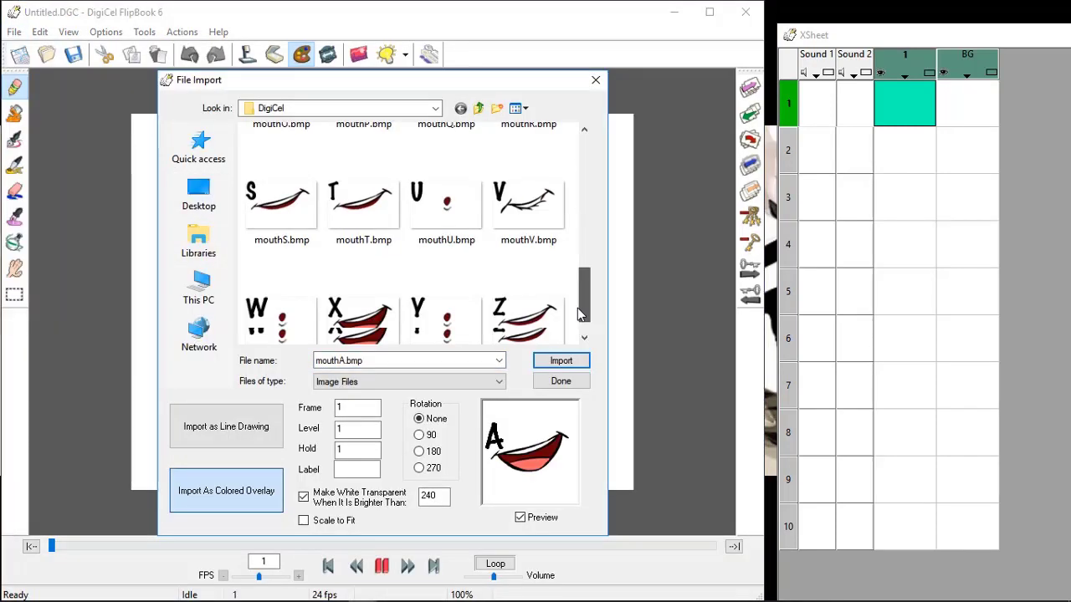
left_click(536, 297, "shift")
left_click(561, 362)
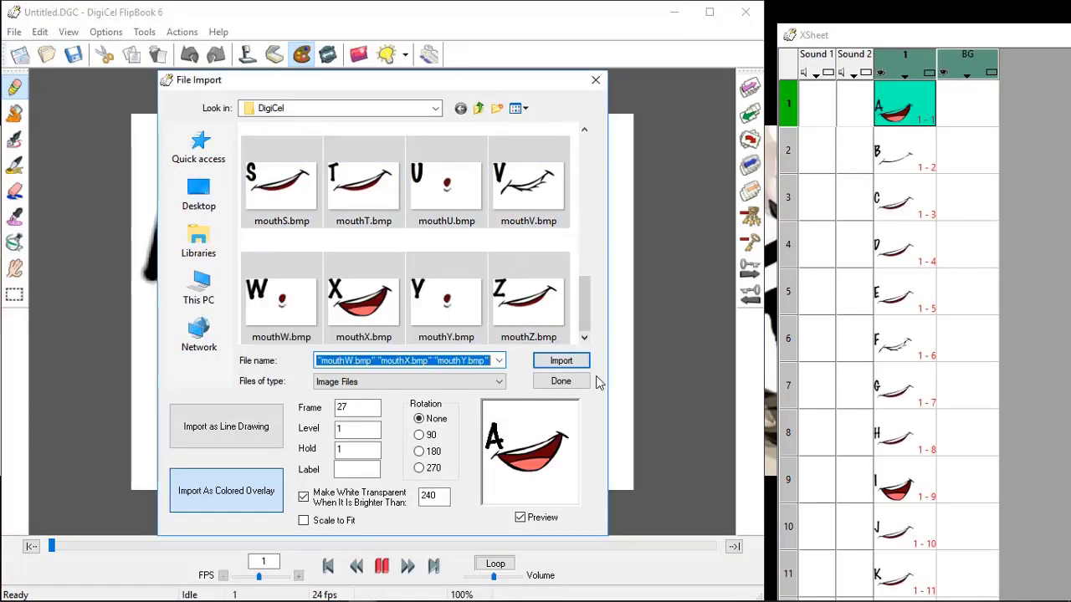
left_click(556, 379)
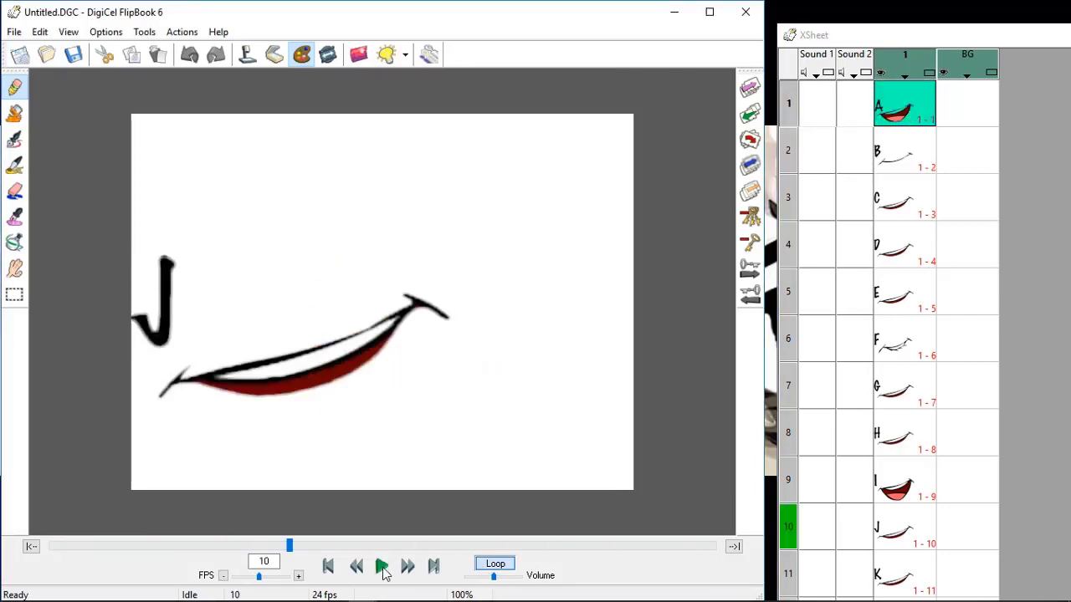
Discard the mouth scene's changes and create a new custom-size 50-frame scene
left_click(14, 32)
left_click(38, 47)
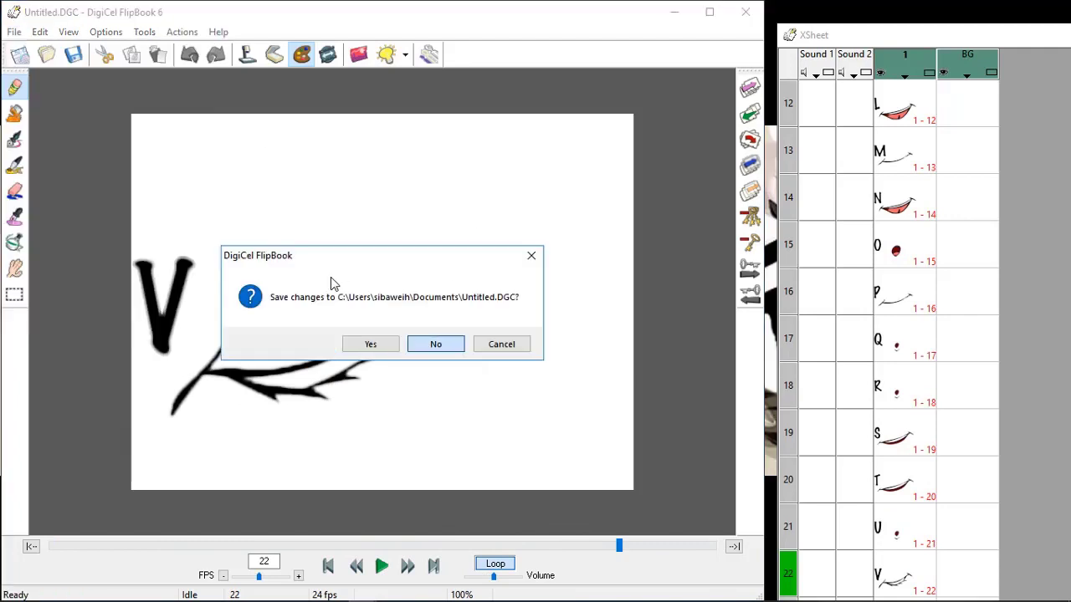
left_click(430, 342)
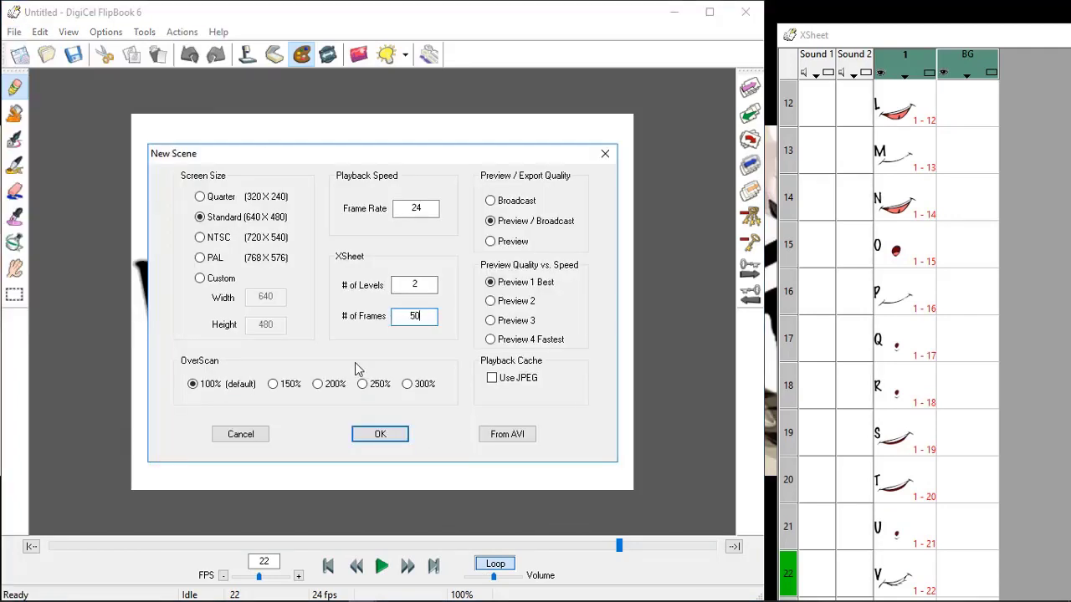
left_click(212, 284)
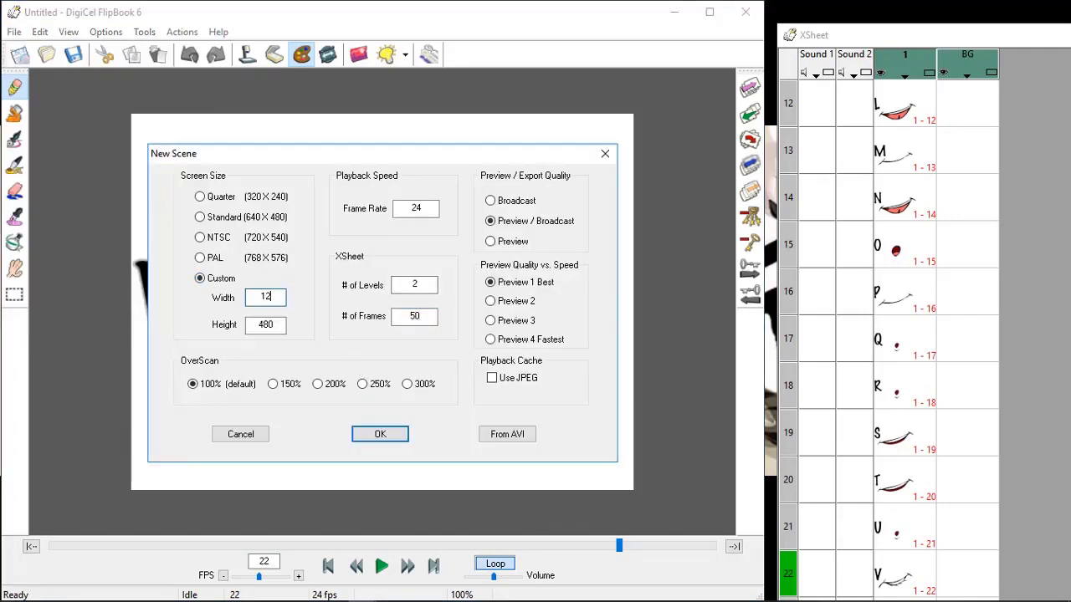
left_click(381, 434)
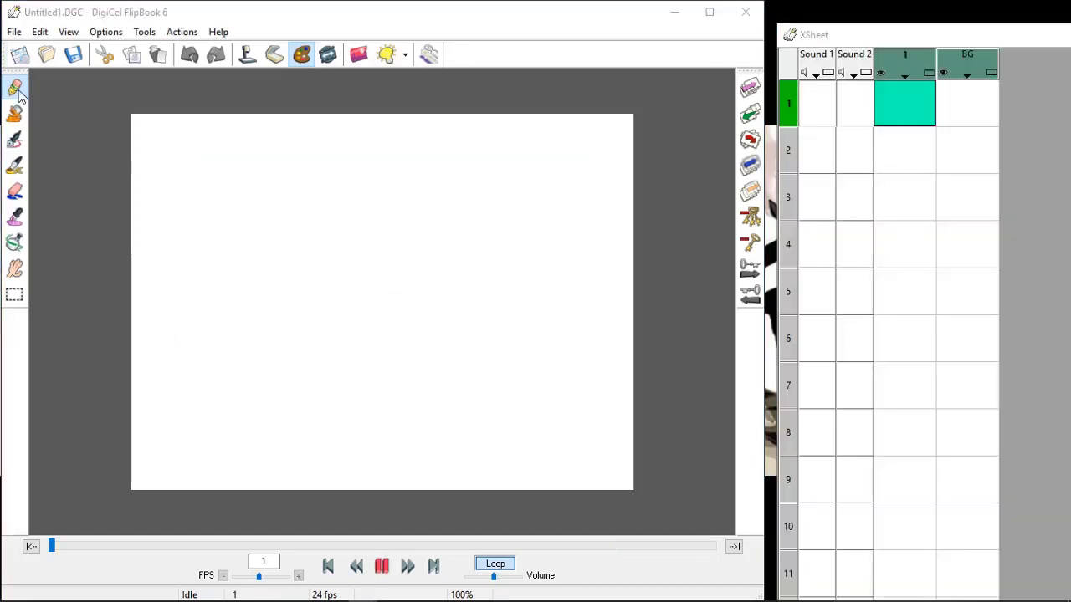
Draw an oval head with a wavy hairline and ears on frame 1 using the Pencil
mouse_move(14, 86)
left_click(121, 376)
mouse_move(291, 155)
left_mouse_down()
mouse_move(521, 432)
mouse_move(515, 458)
left_mouse_up()
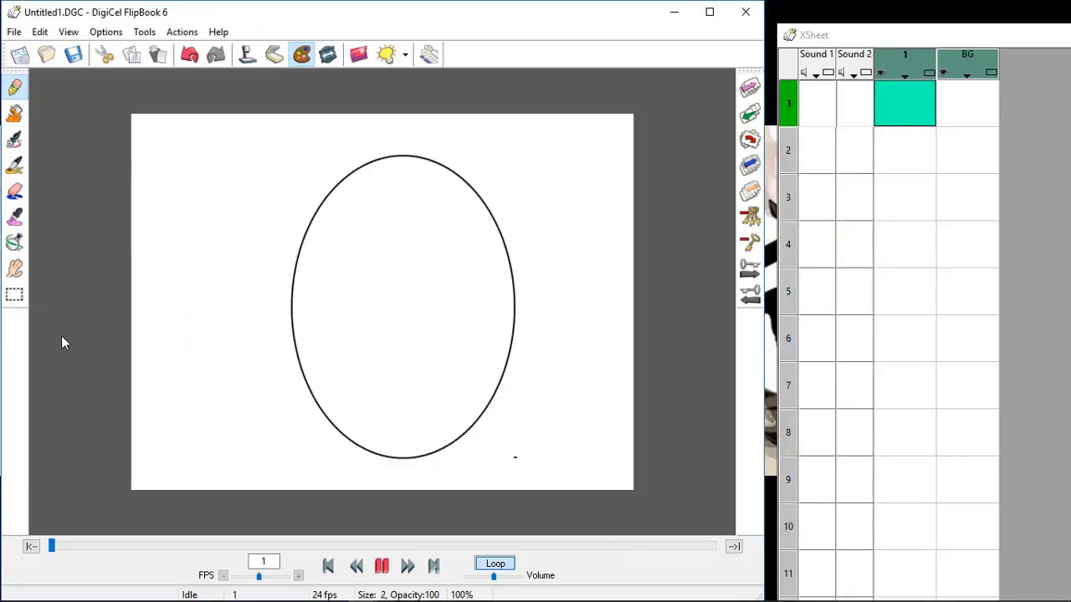
mouse_move(16, 338)
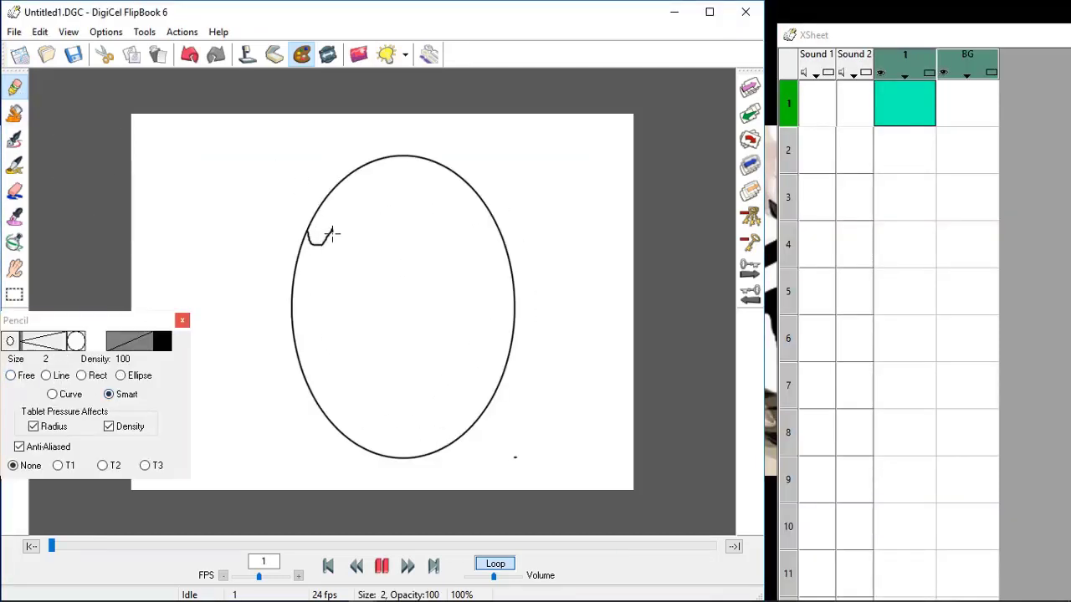
left_click_drag(473, 236, 503, 239)
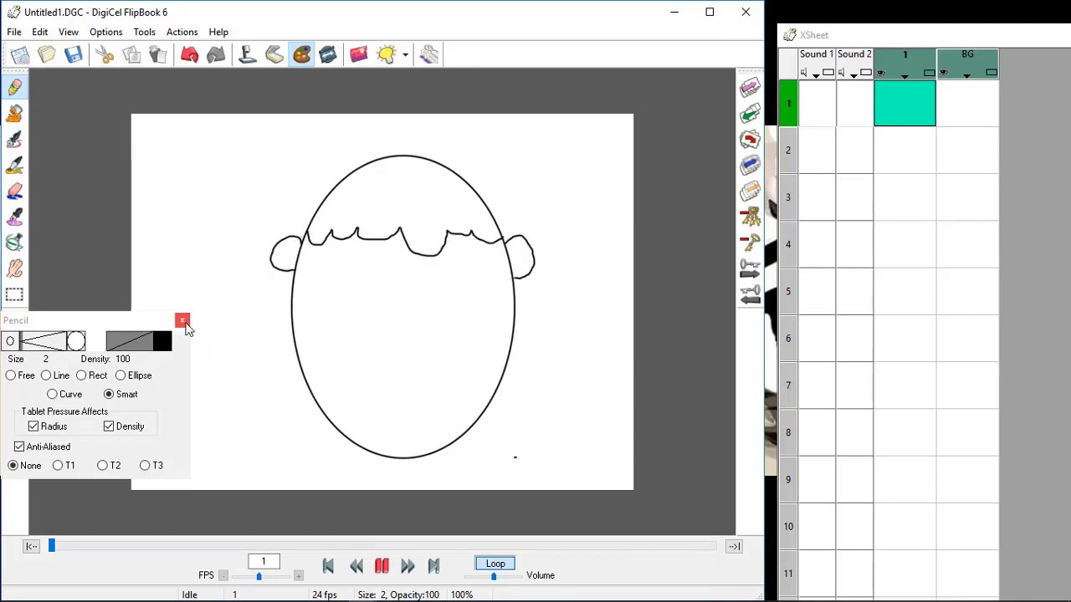
left_click(183, 322)
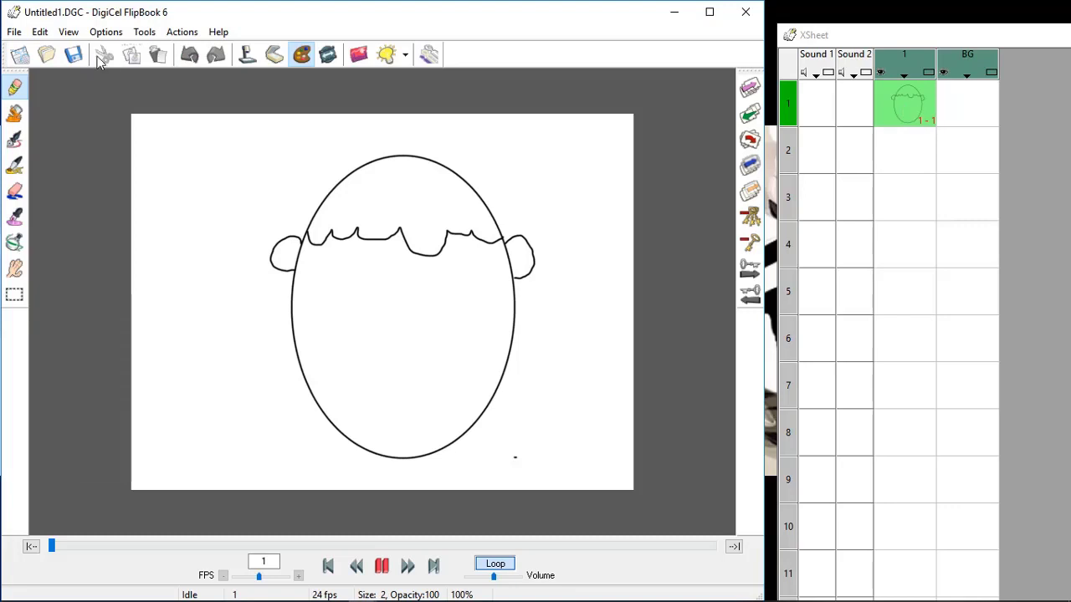
Marquee-select the head drawing, copy it with Copy Image, and crop to the selection
left_click(39, 32)
left_click(14, 294)
left_click_drag(232, 133, 567, 473)
left_click(39, 32)
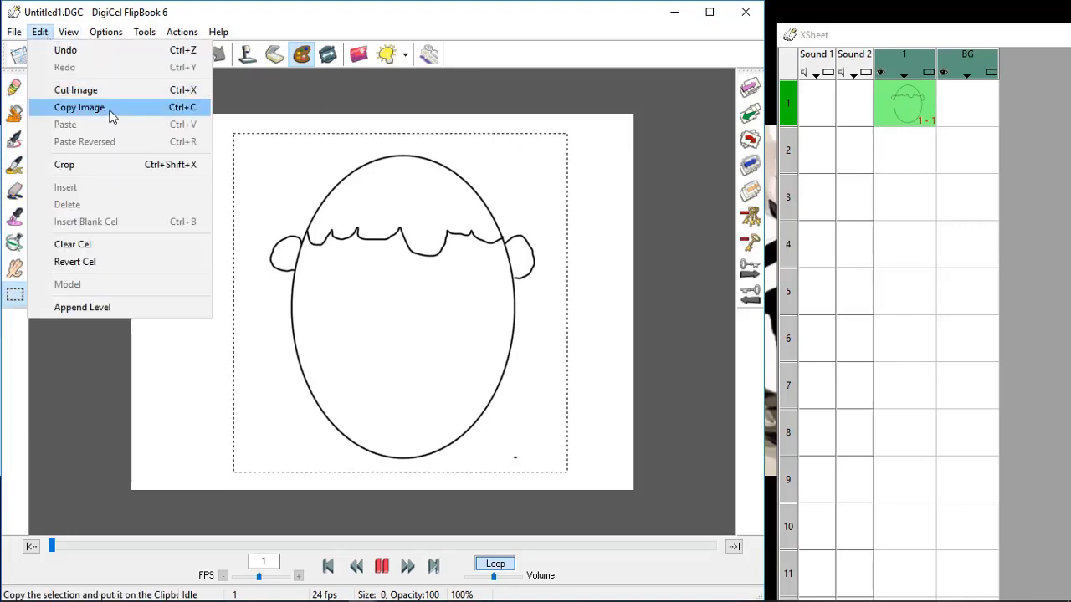
left_click(125, 107)
left_click_drag(92, 98, 671, 496)
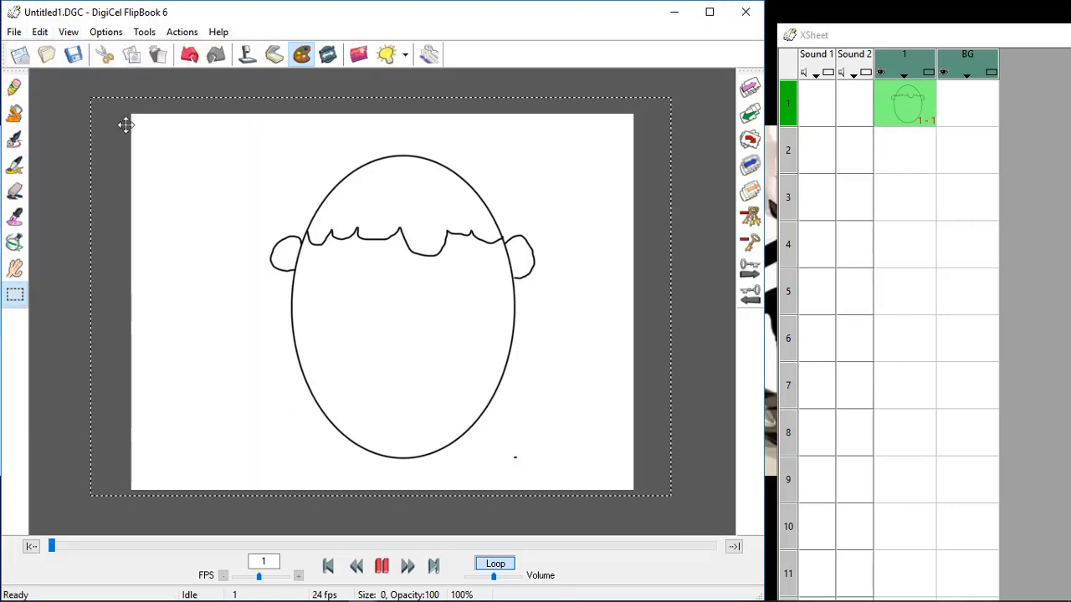
left_click(39, 32)
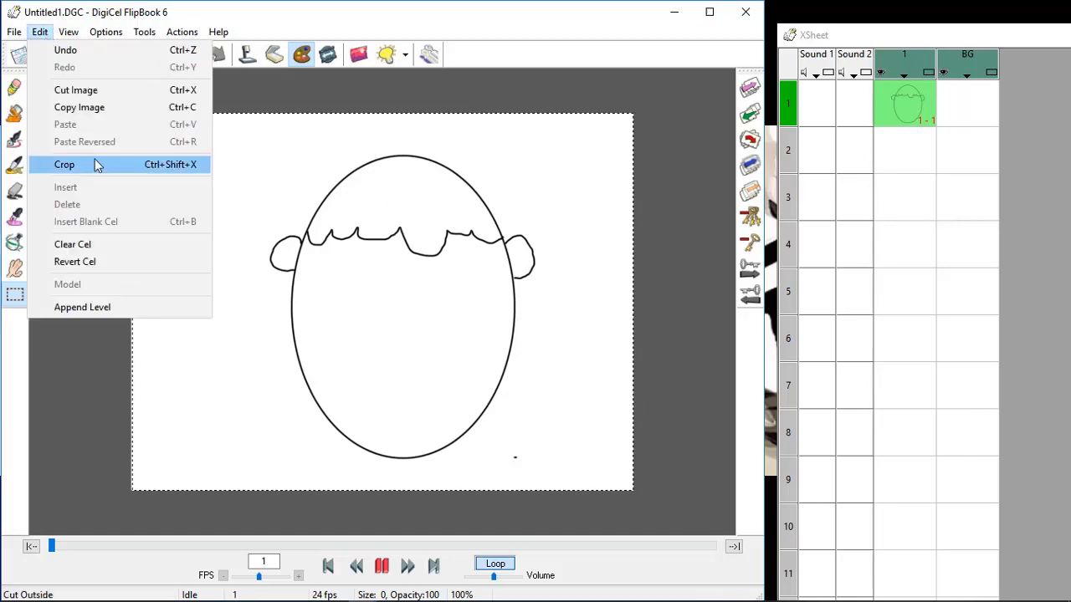
left_click(53, 162)
Paste the head into XSheet frames 2 and 3, play back, then select frame 4
left_click(39, 32)
left_click(905, 150)
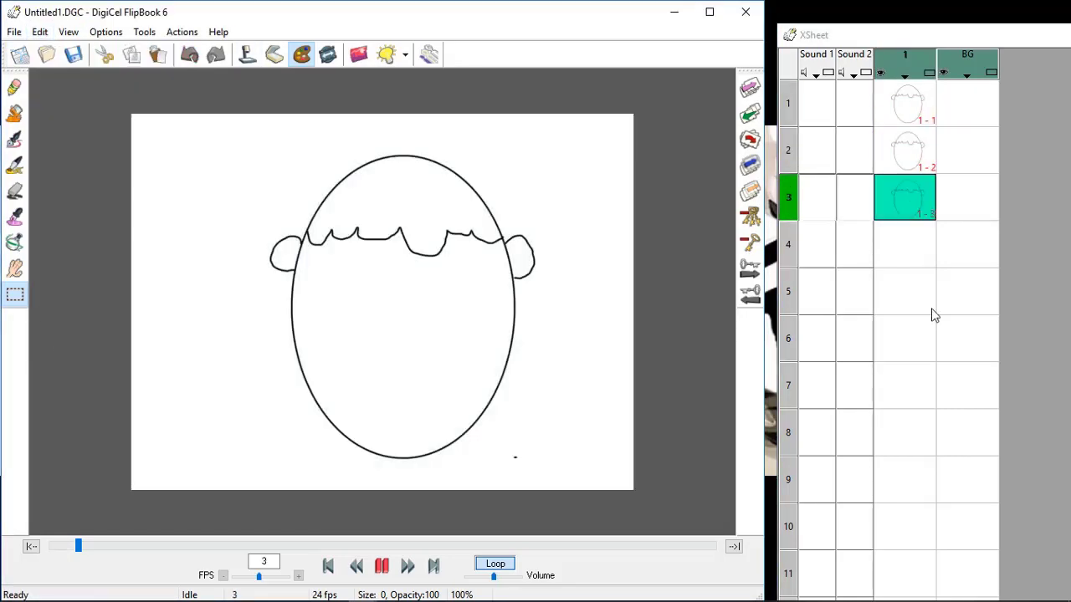
scroll(932, 310, "down", 13)
left_click(848, 573)
left_click(382, 566)
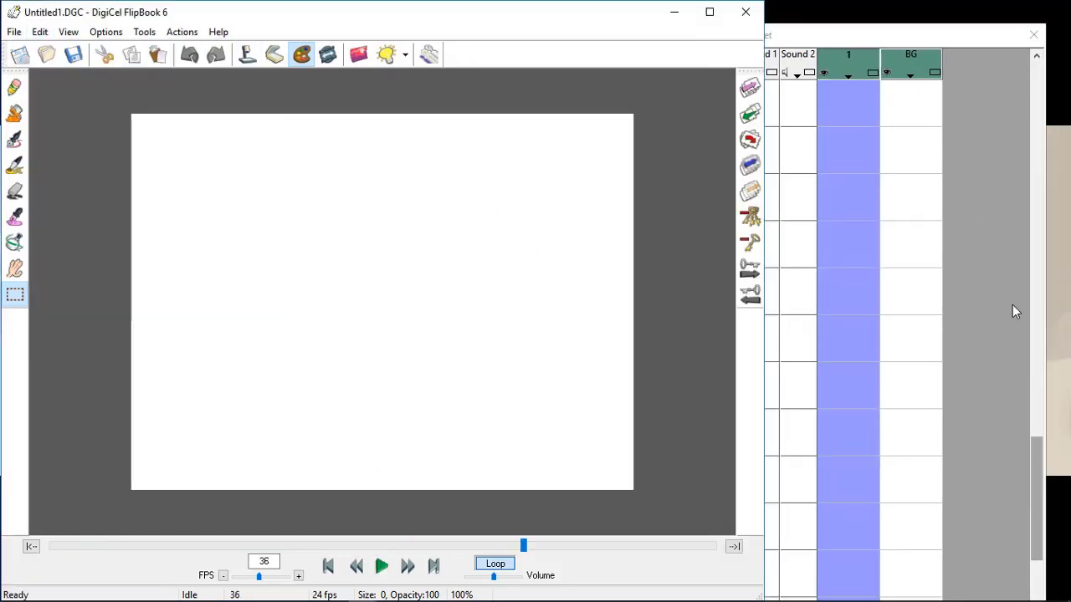
left_click(859, 242)
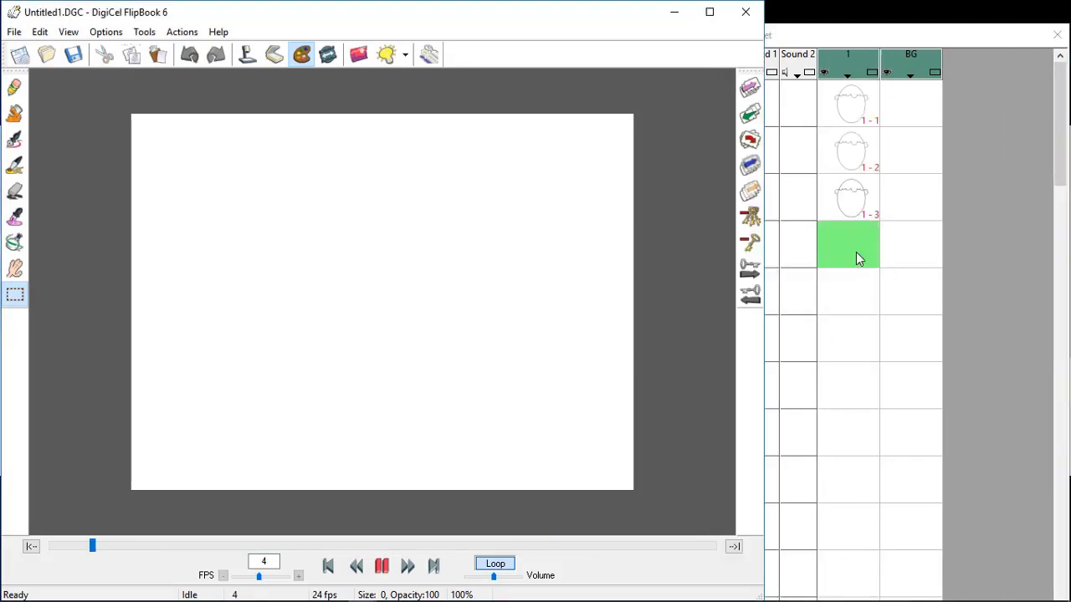
left_click(40, 31)
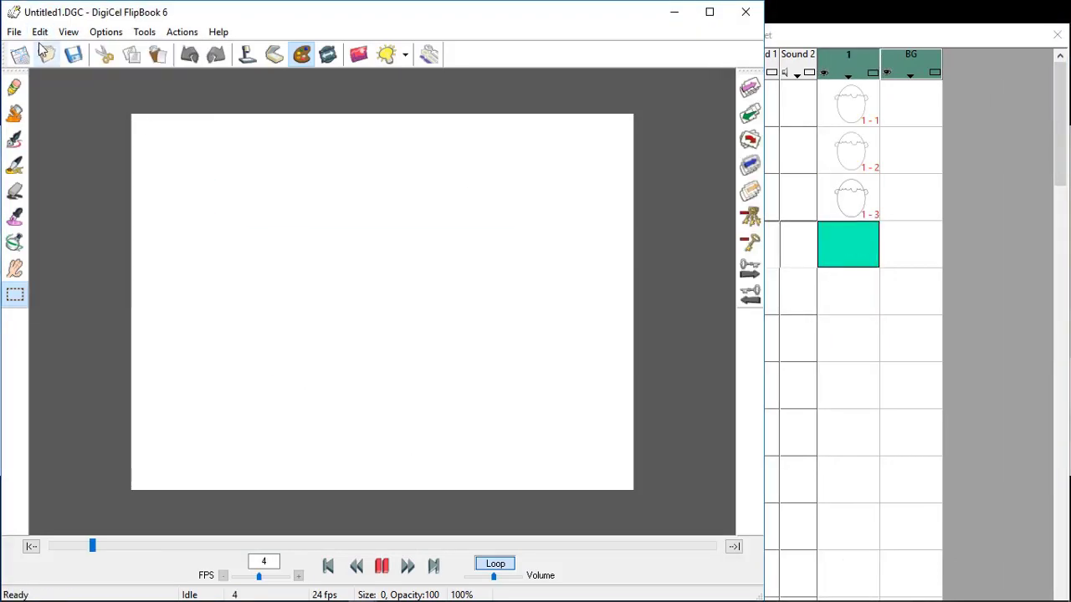